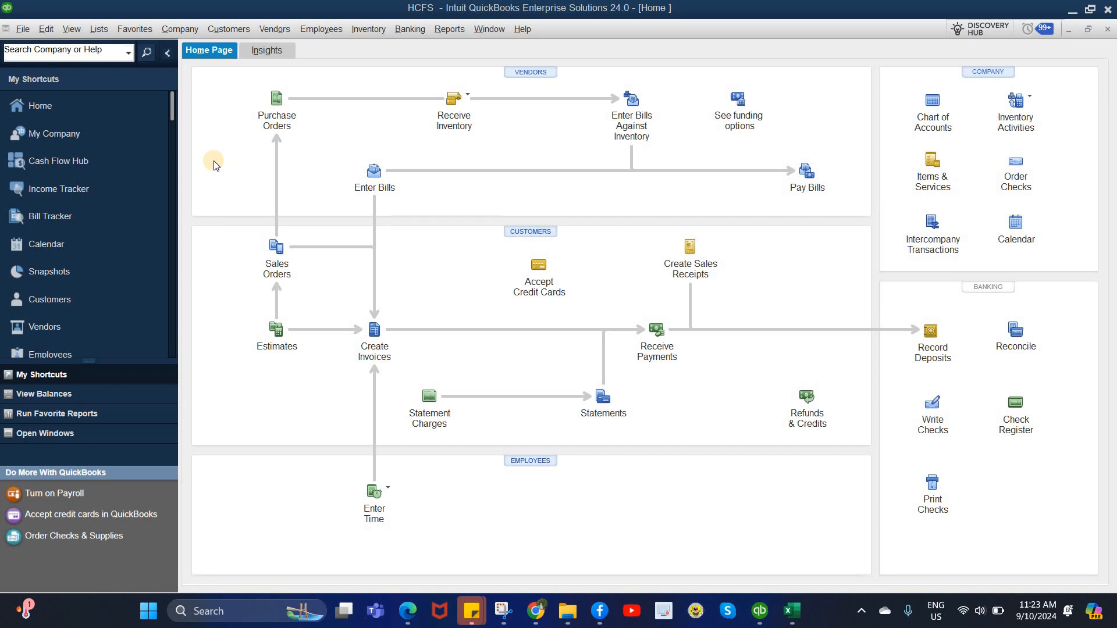
Open the Vendor Center and start a vendor record with "new vendor" as the vendor name and company name.
left_click(263, 32)
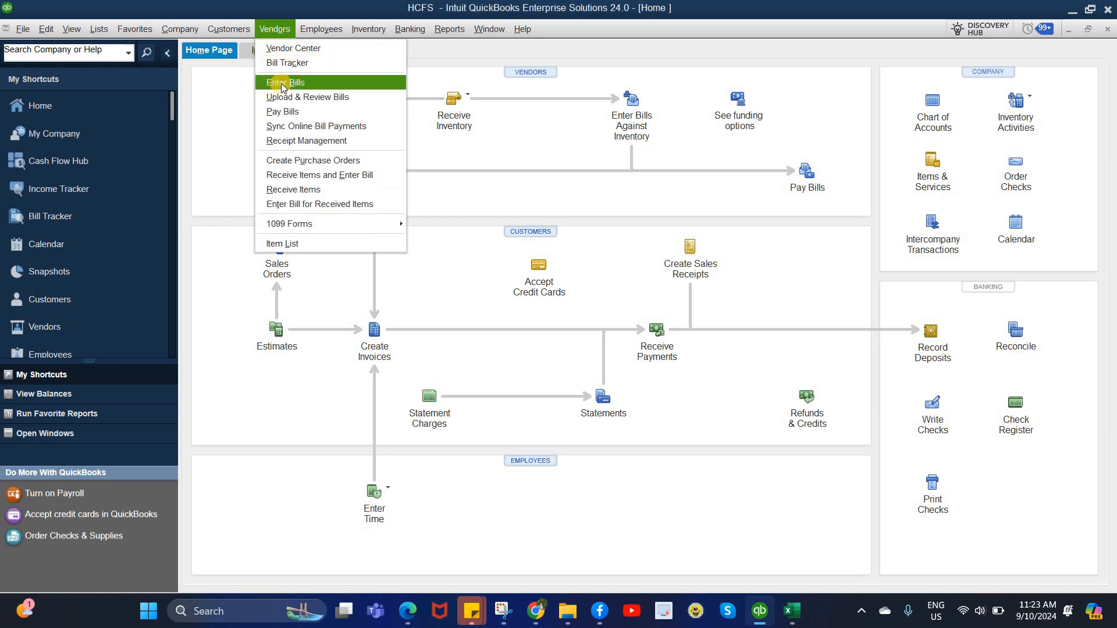
left_click(281, 50)
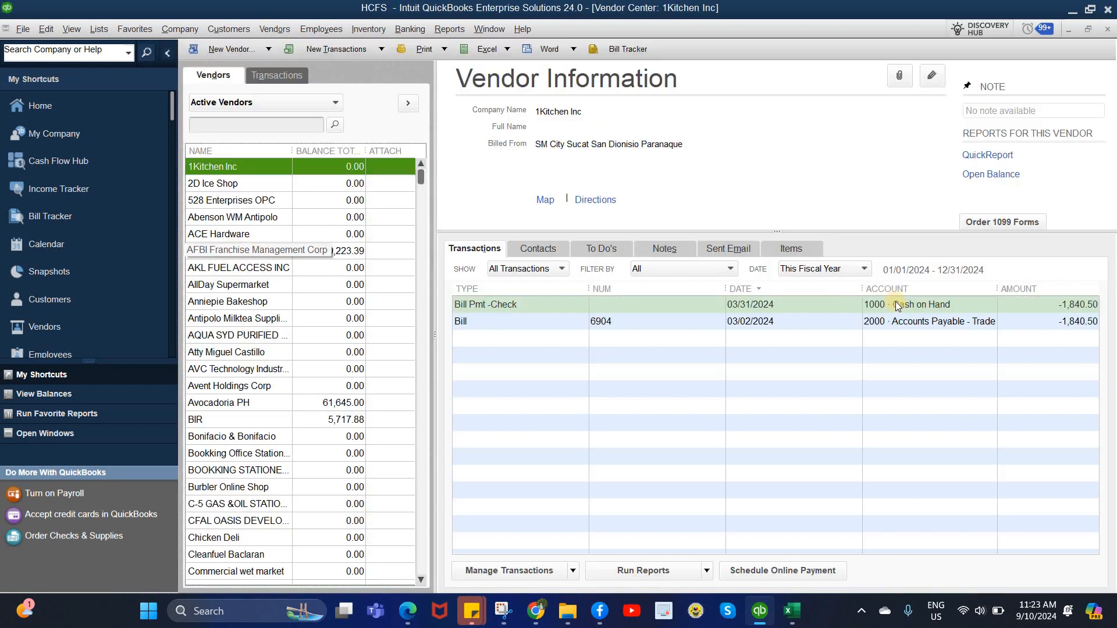
left_click(221, 51)
left_click(220, 68)
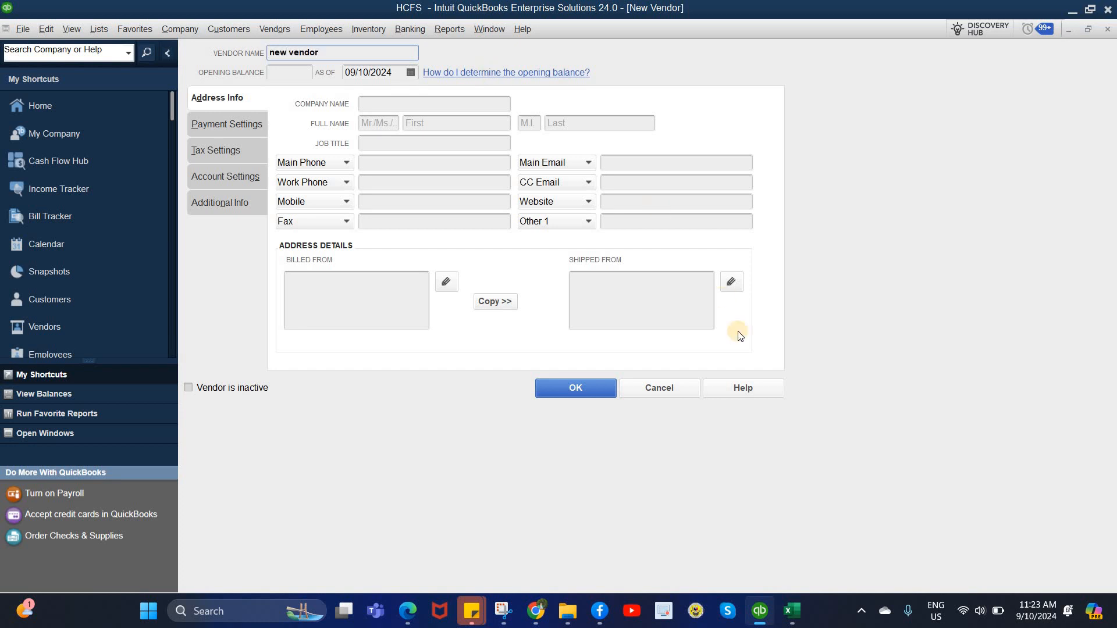
left_click(376, 103)
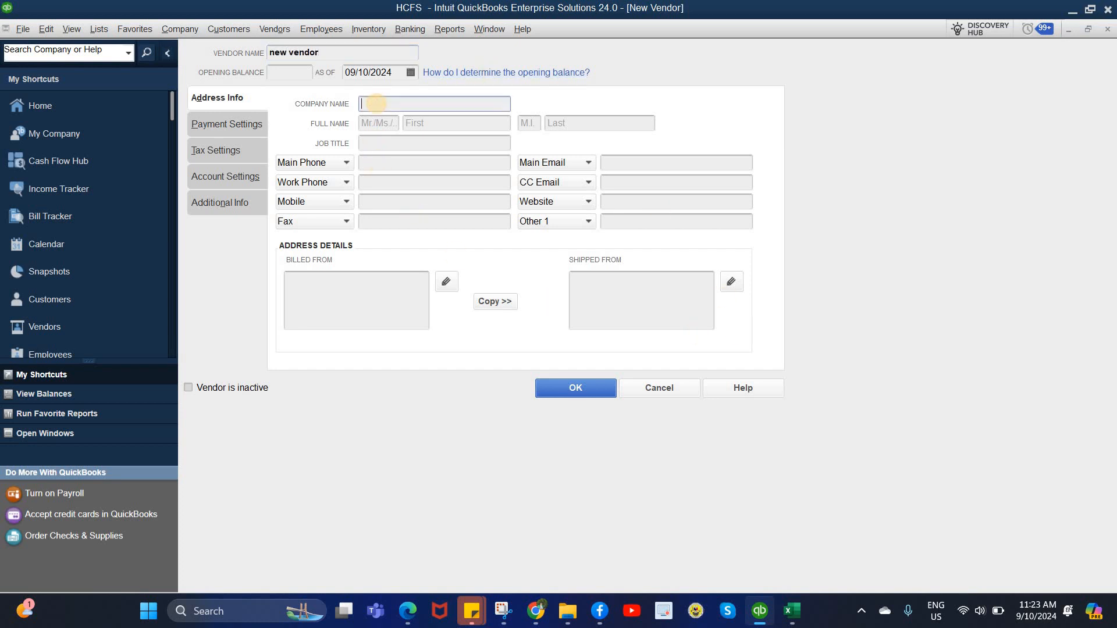
type("new vendor")
Enter "address" as the billed-from address, fill in the vendor tax ID, and cancel the new vendor record.
left_click(323, 283)
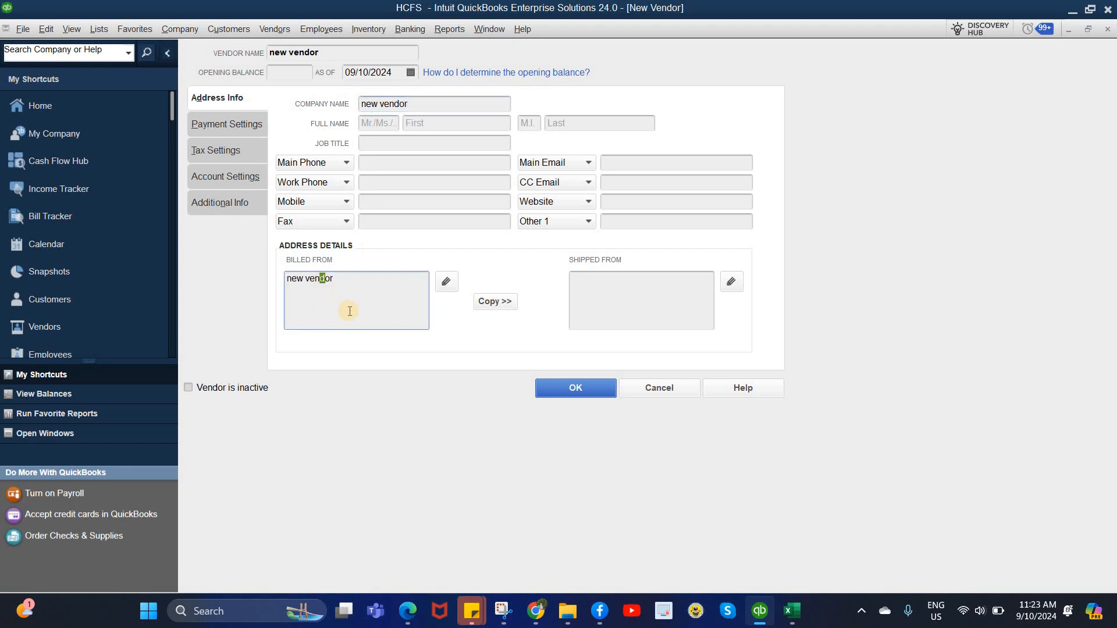
left_click_drag(347, 276, 242, 293)
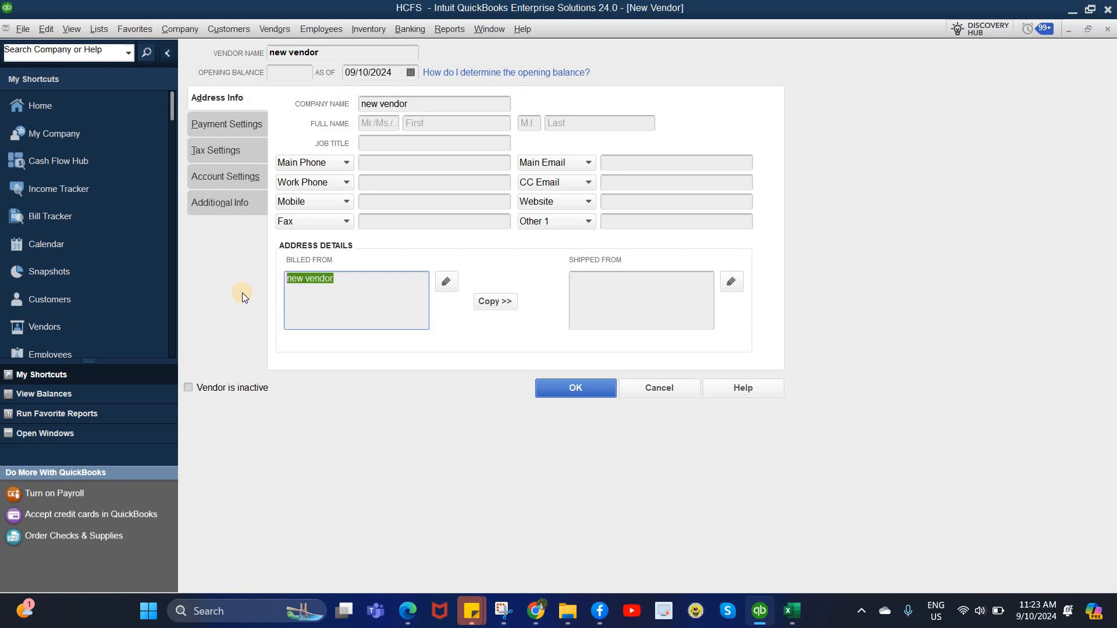
type("address")
left_click(214, 150)
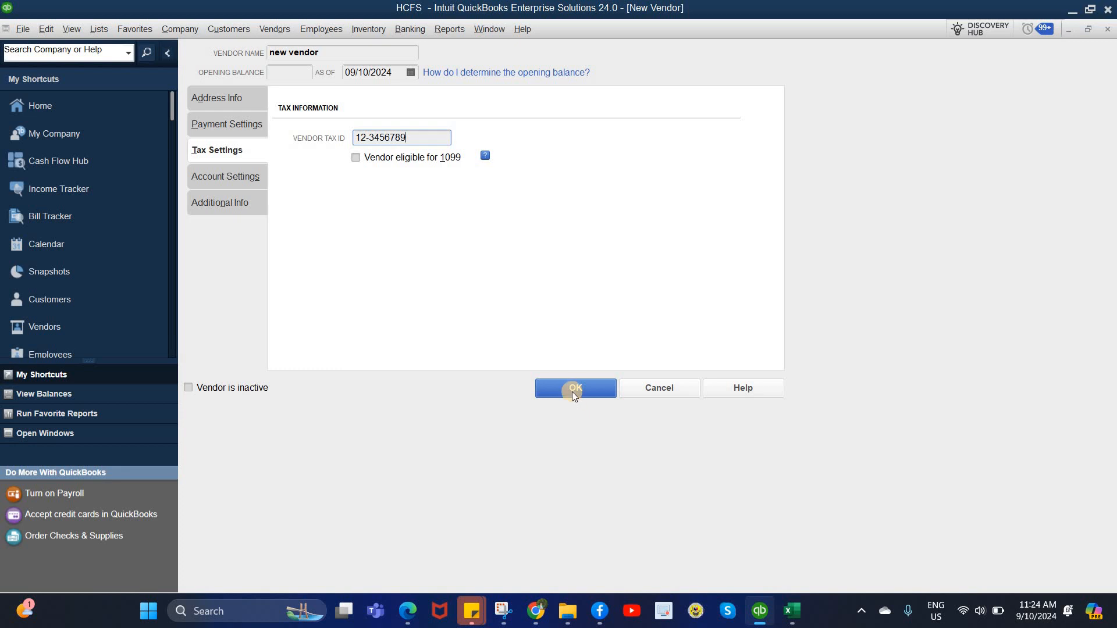
left_click(660, 394)
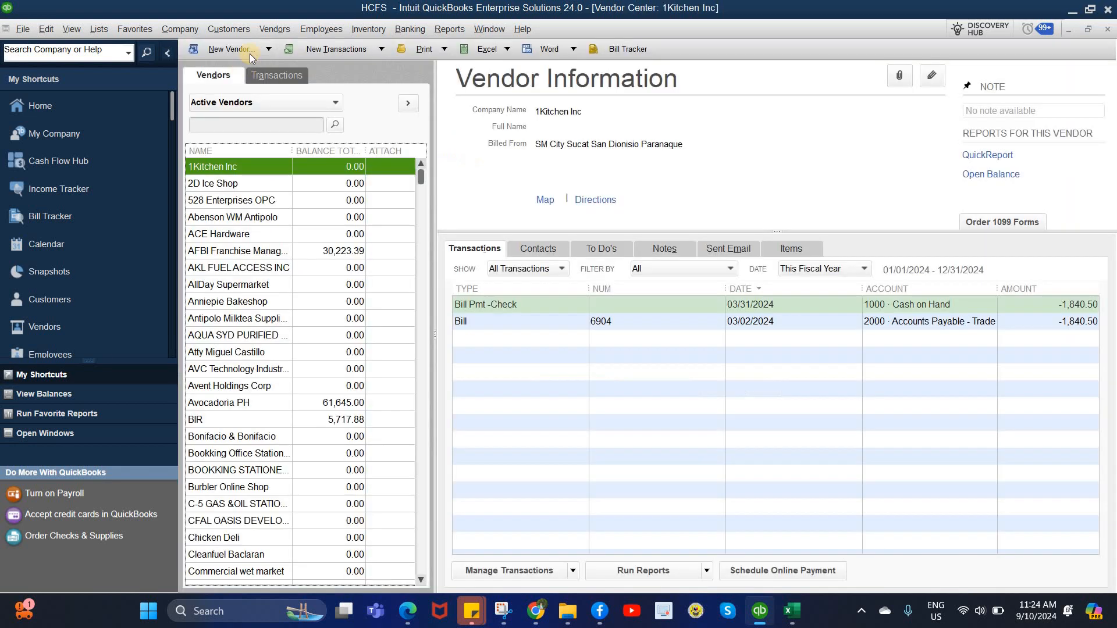
Open a blank vendor bill and bring up the new vendor form from its vendor list, closing it without saving.
left_click(263, 30)
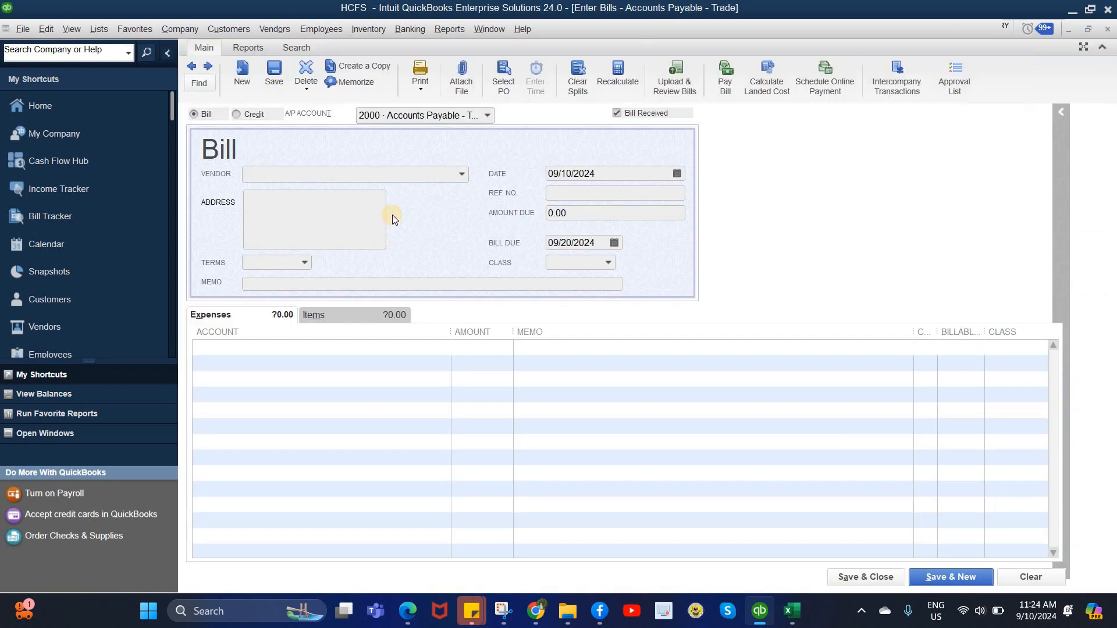
left_click(463, 174)
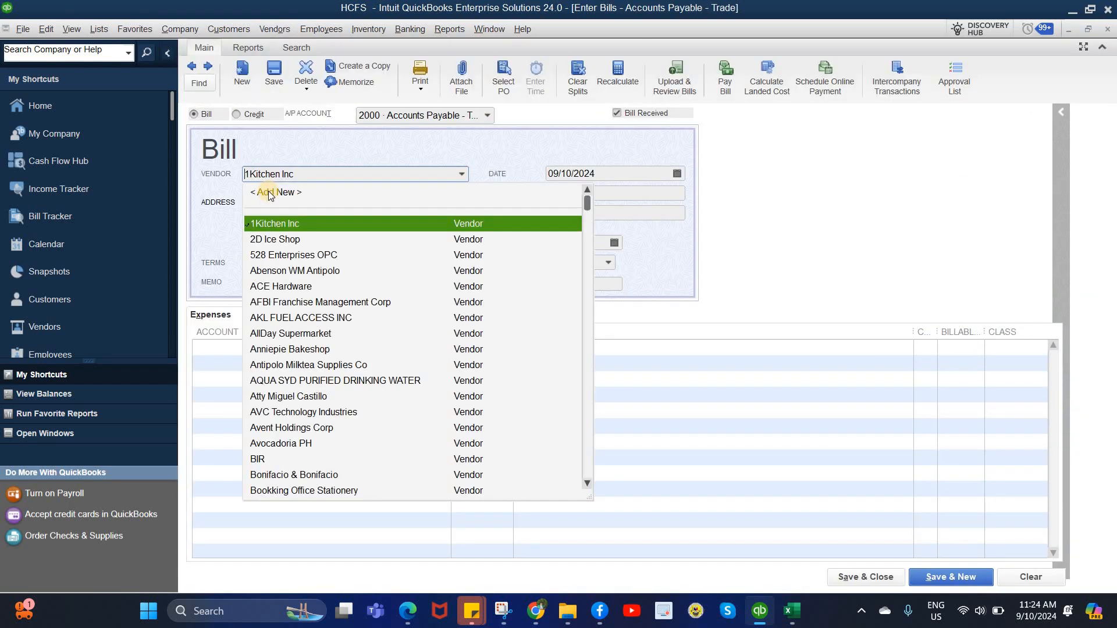
left_click(270, 193)
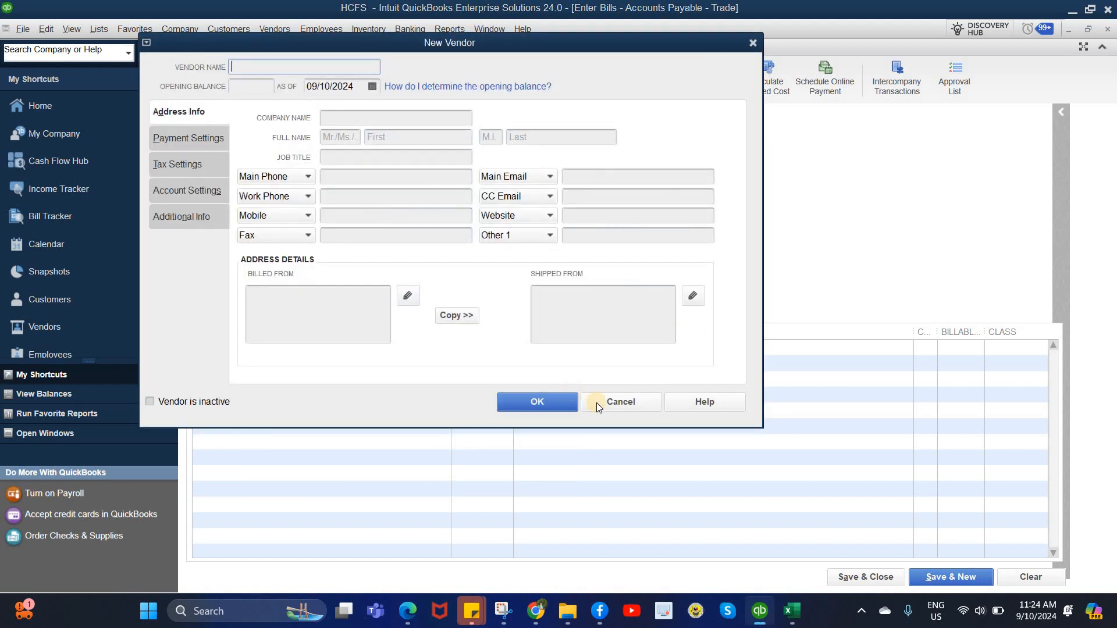
key("Escape")
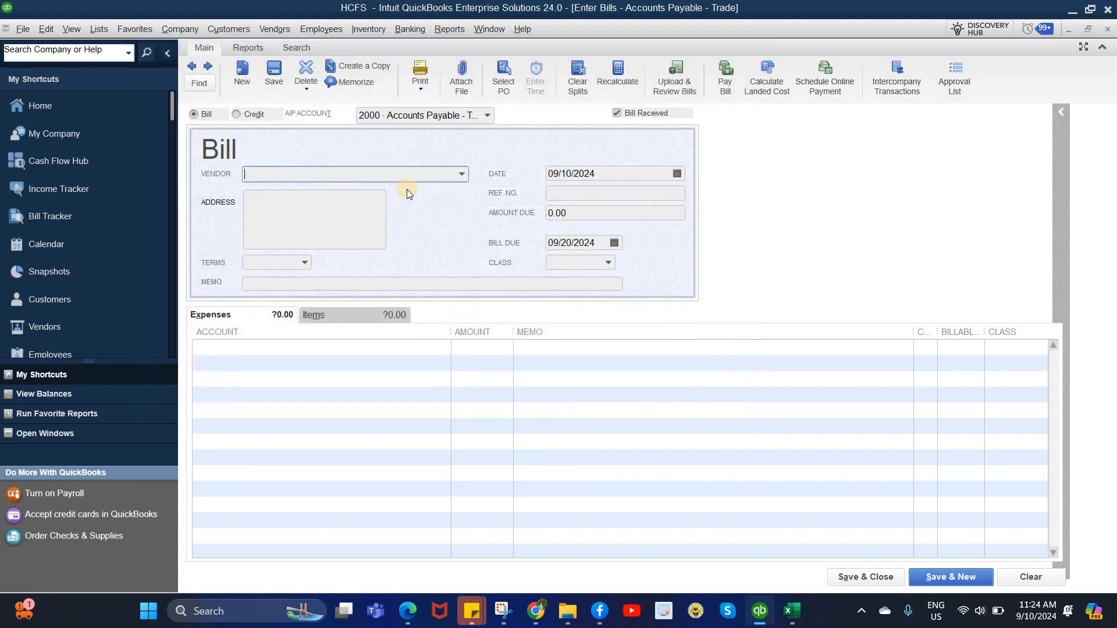
Choose Abenson WM Antipolo as the bill's vendor and set its Store and Office Supplies expense amount to 100.
left_click(462, 175)
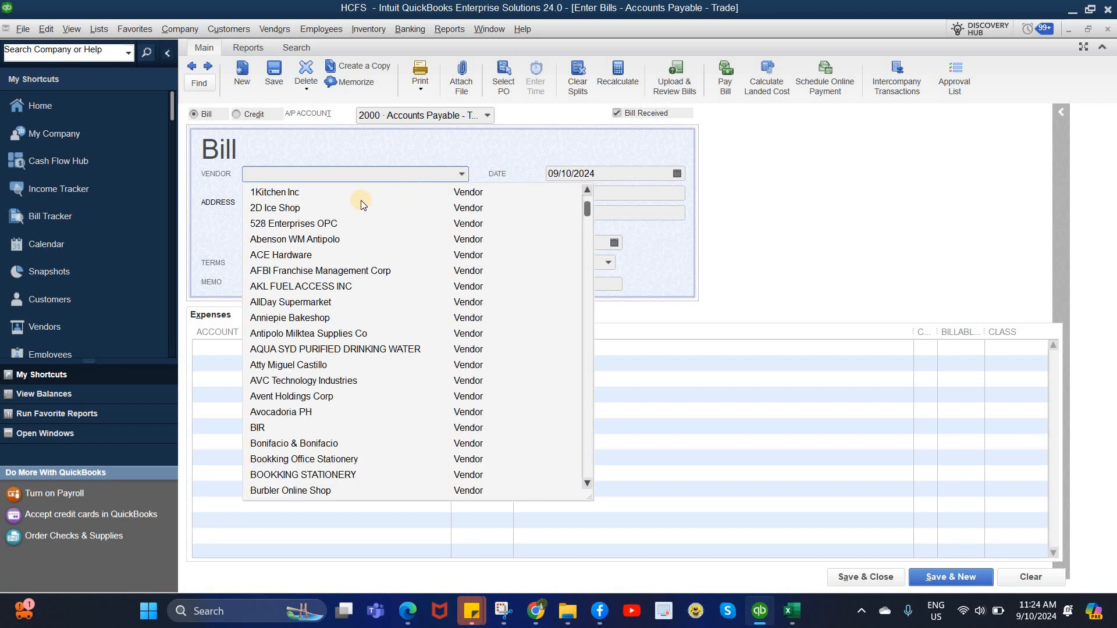
left_click(402, 237)
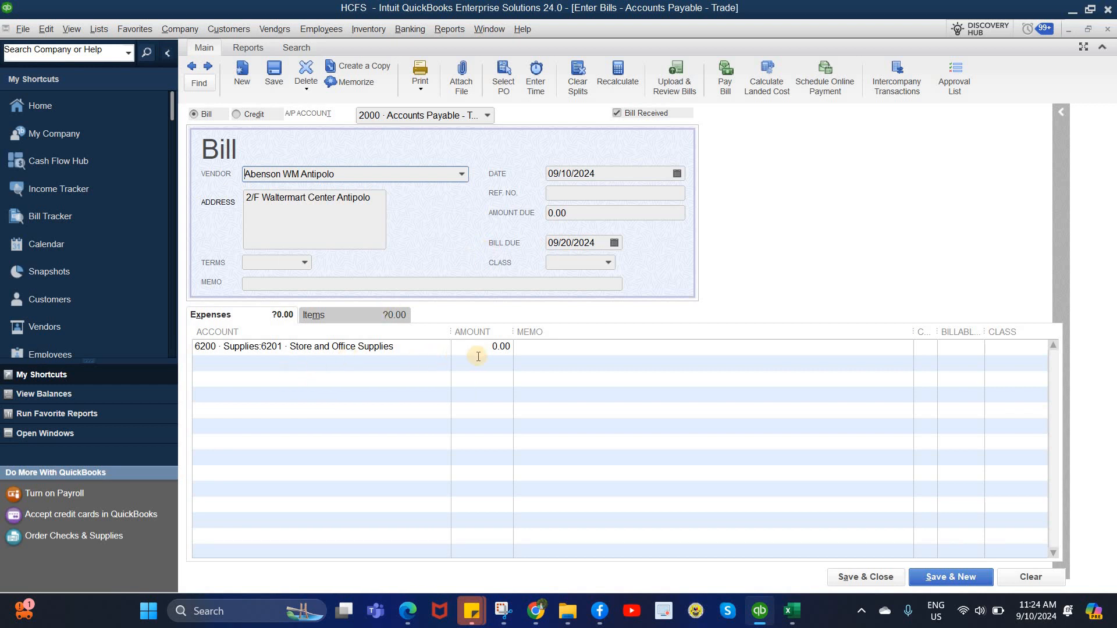
left_click(504, 346)
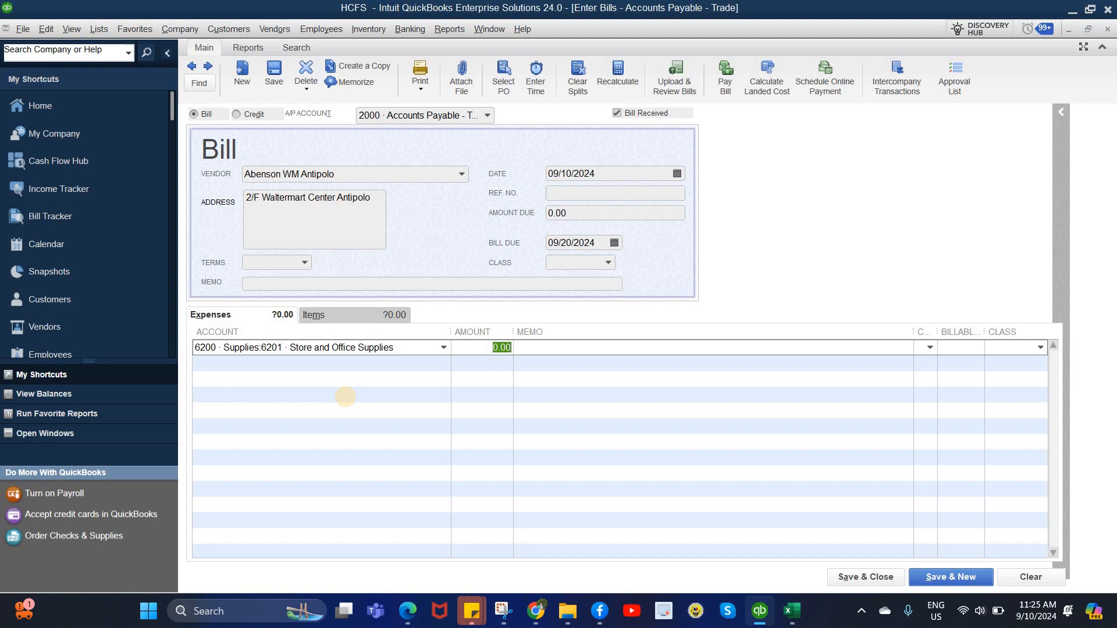
type("100")
Add a 1350 · Input VAT expense line of 12.00 to the bill, and discard the bill without saving.
left_click(444, 363)
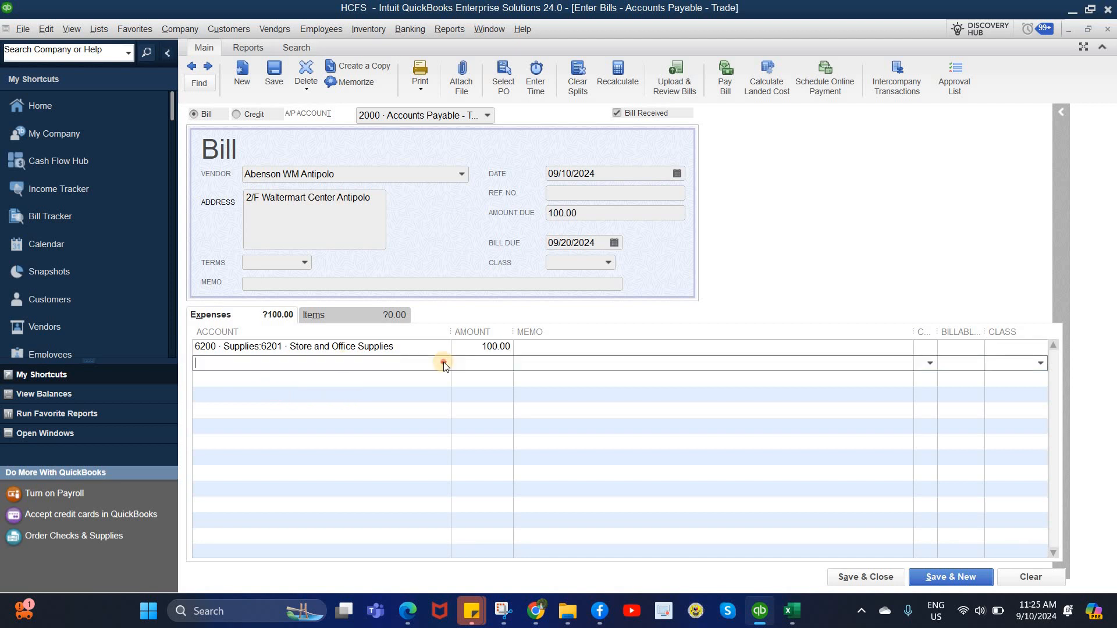
scroll(391, 324, "up", 15)
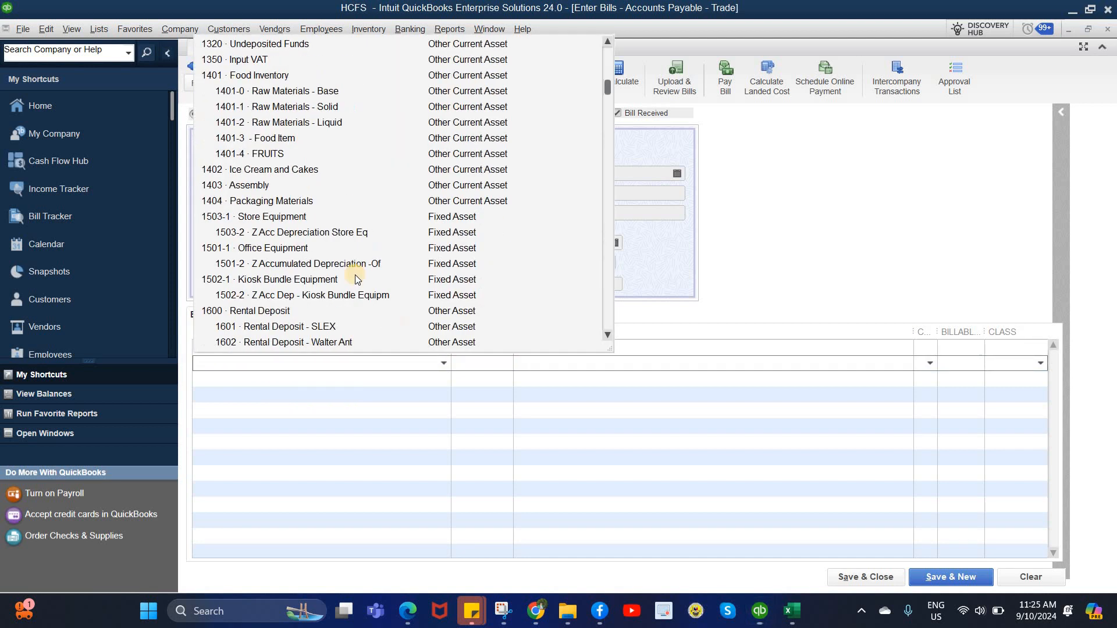
left_click(479, 365)
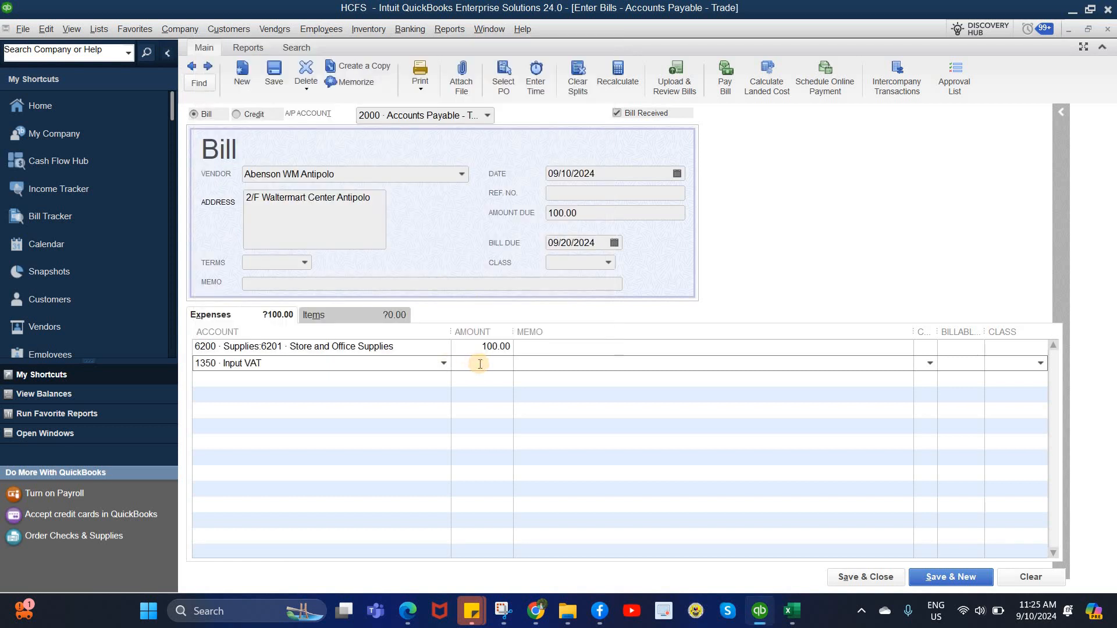
left_click(480, 364)
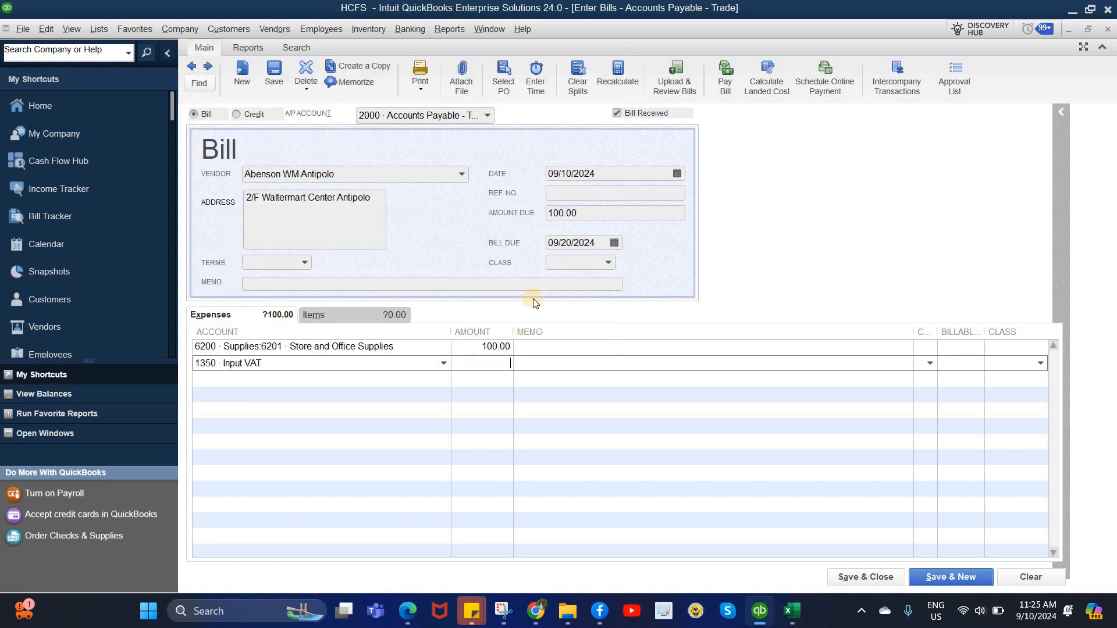
left_click(586, 213)
left_click(561, 193)
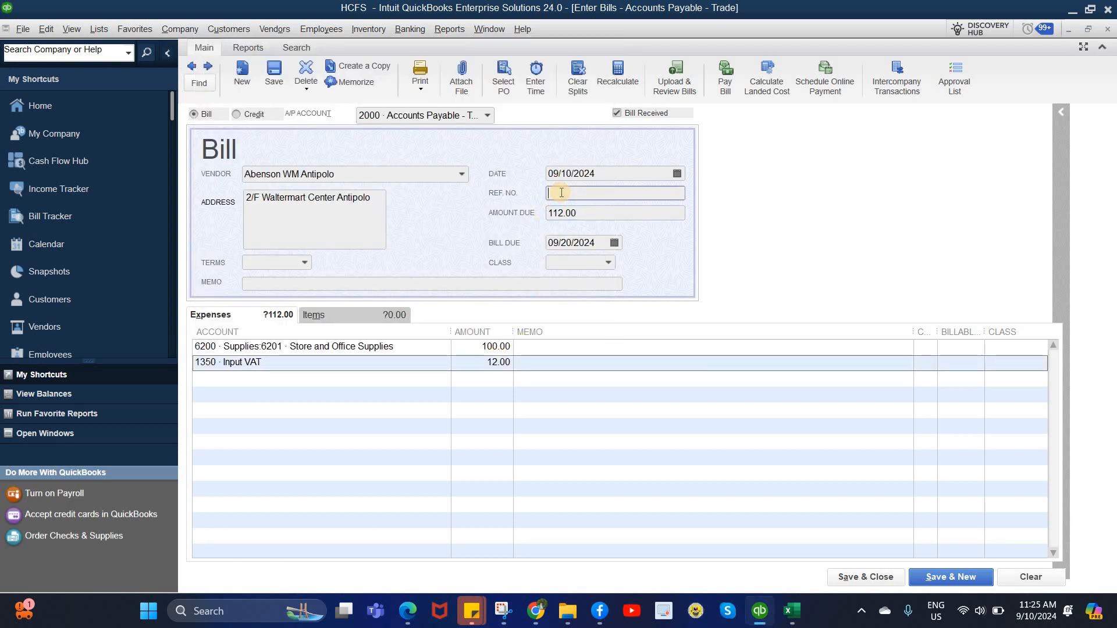
left_click(1031, 577)
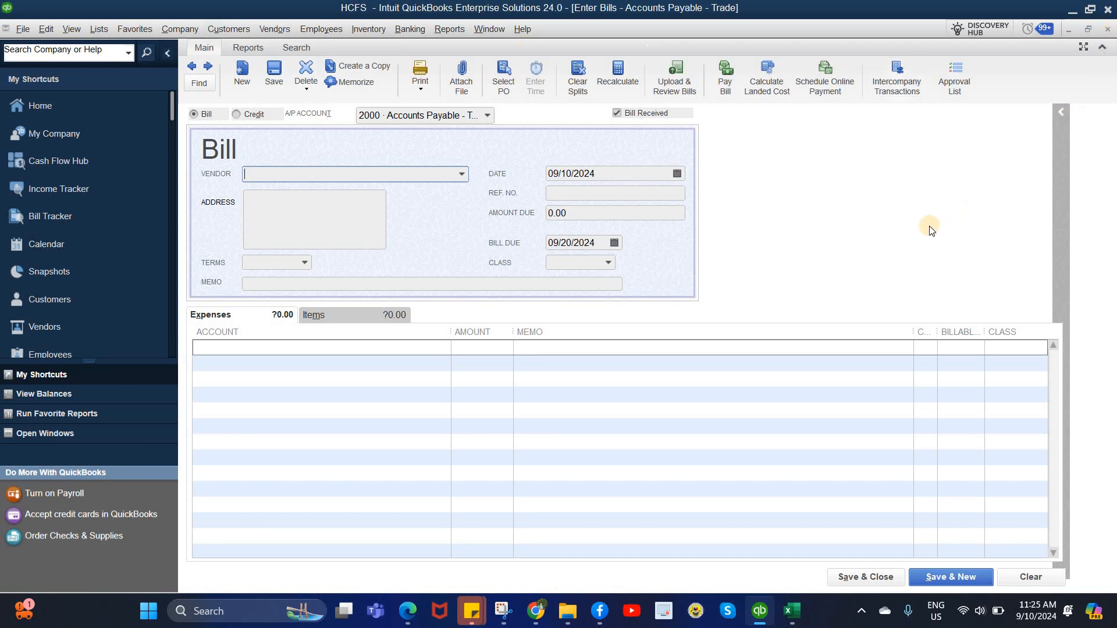
key("Escape")
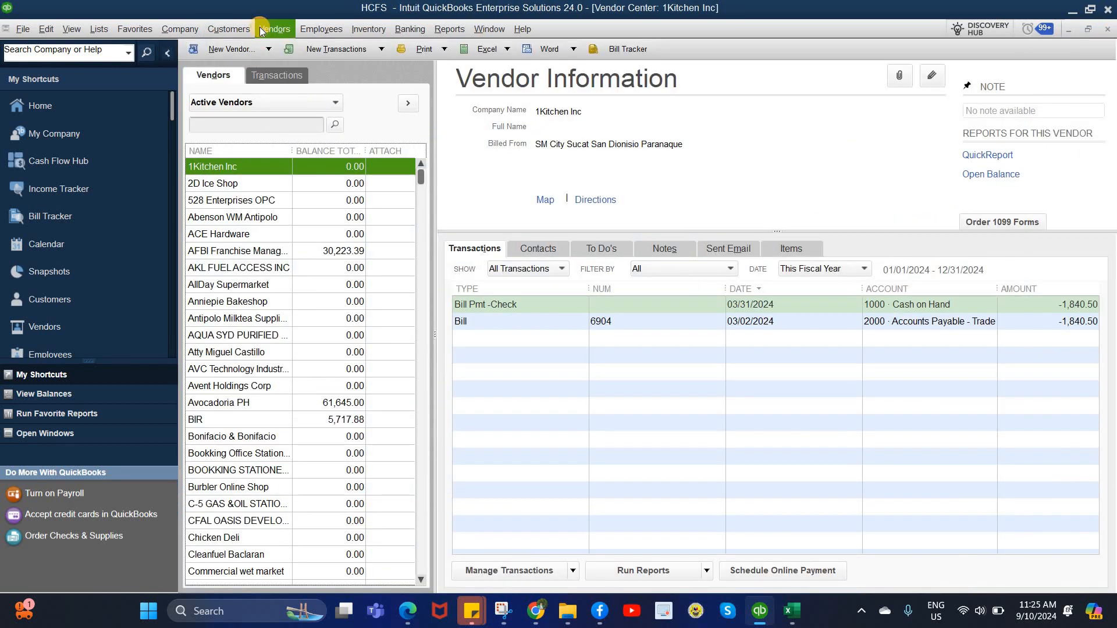
Open the Review 1099 Vendors report listing vendor tax IDs and addresses.
left_click(259, 29)
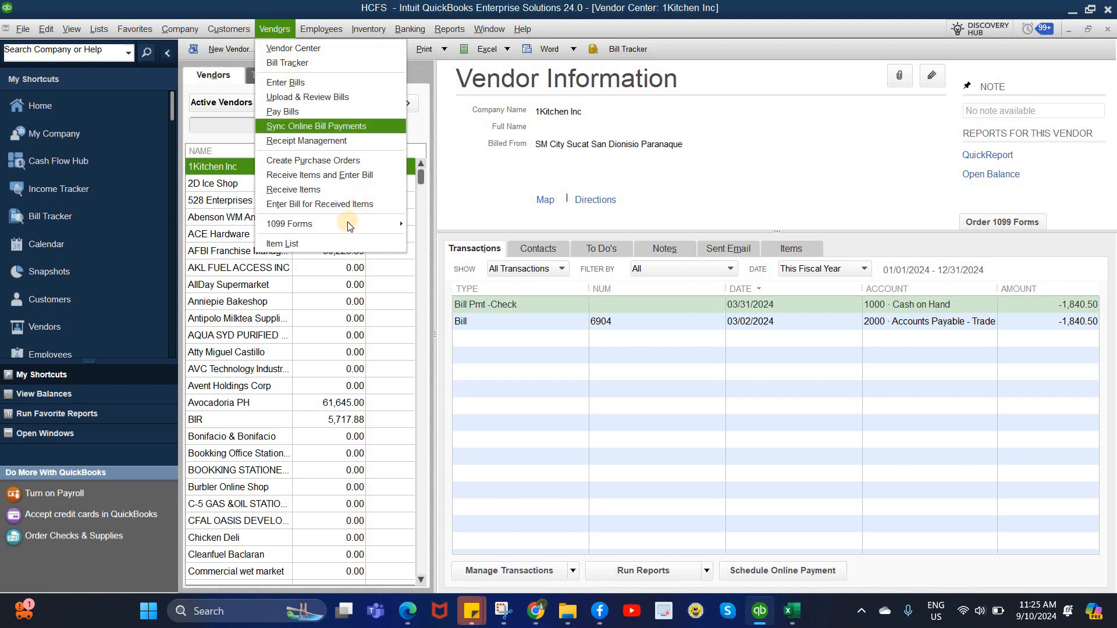
mouse_move(350, 225)
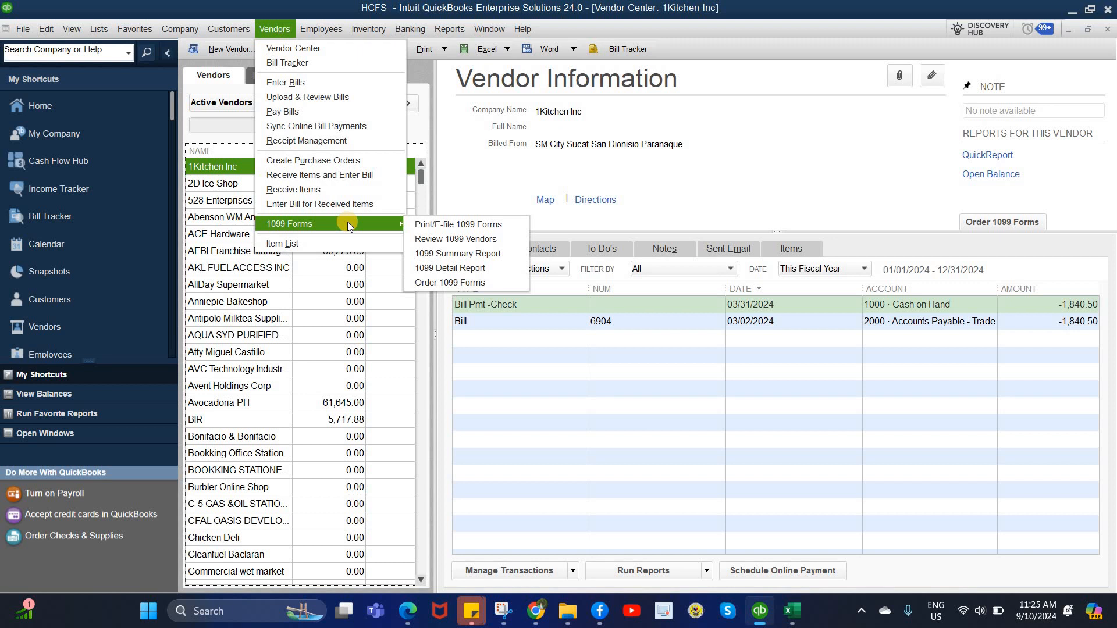
left_click(433, 240)
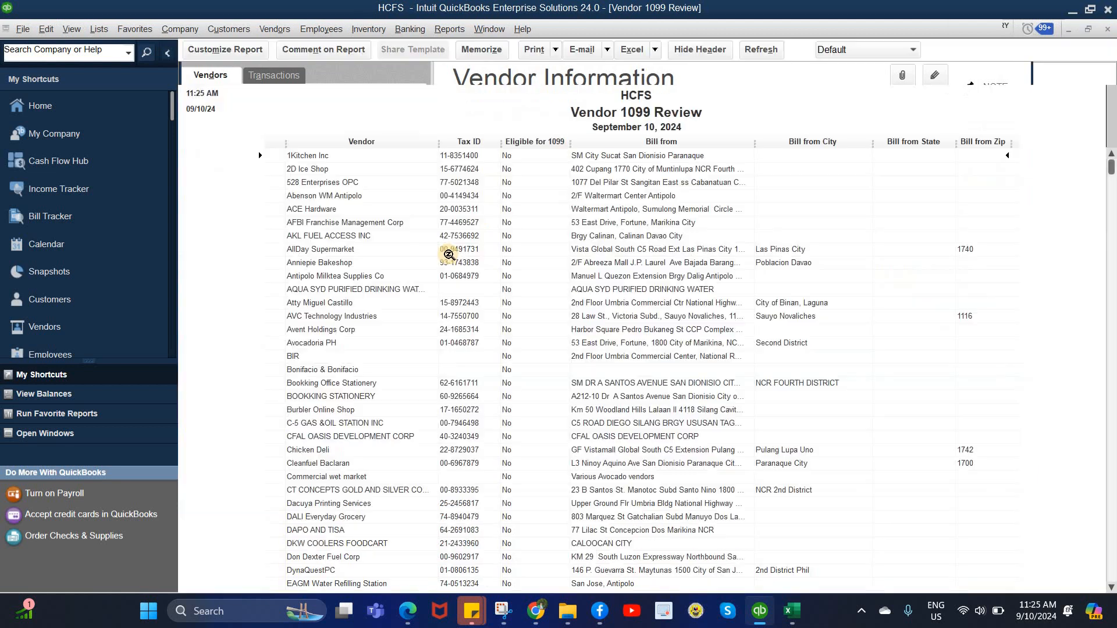
left_click(323, 198)
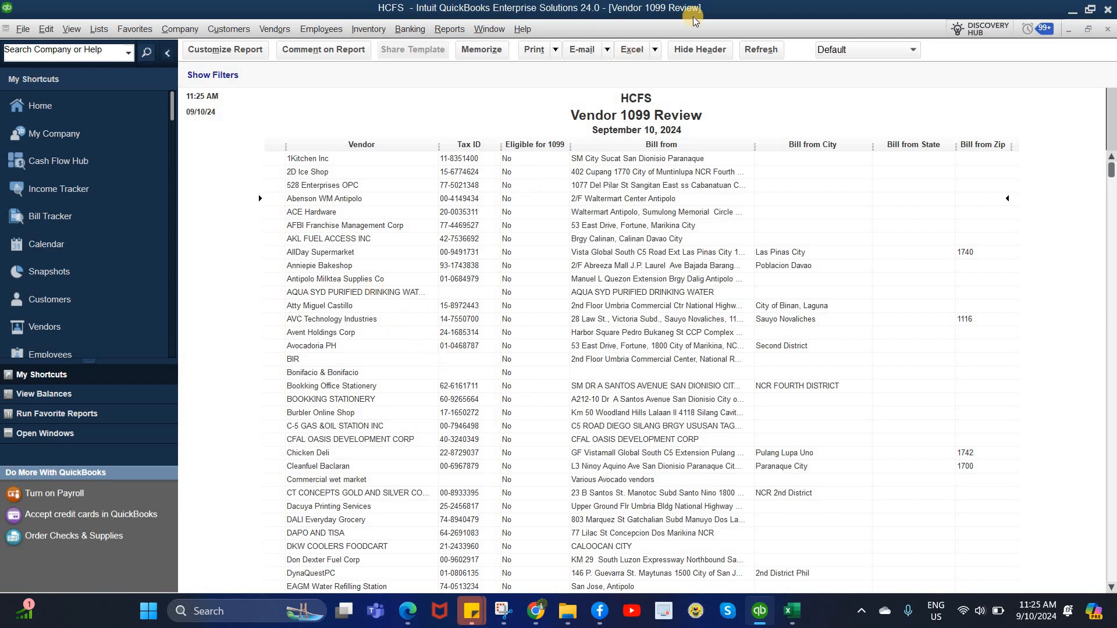
Export the Vendor 1099 Review report to a new worksheet in a new Excel workbook and bring that workbook up full screen.
left_click(652, 51)
left_click(640, 70)
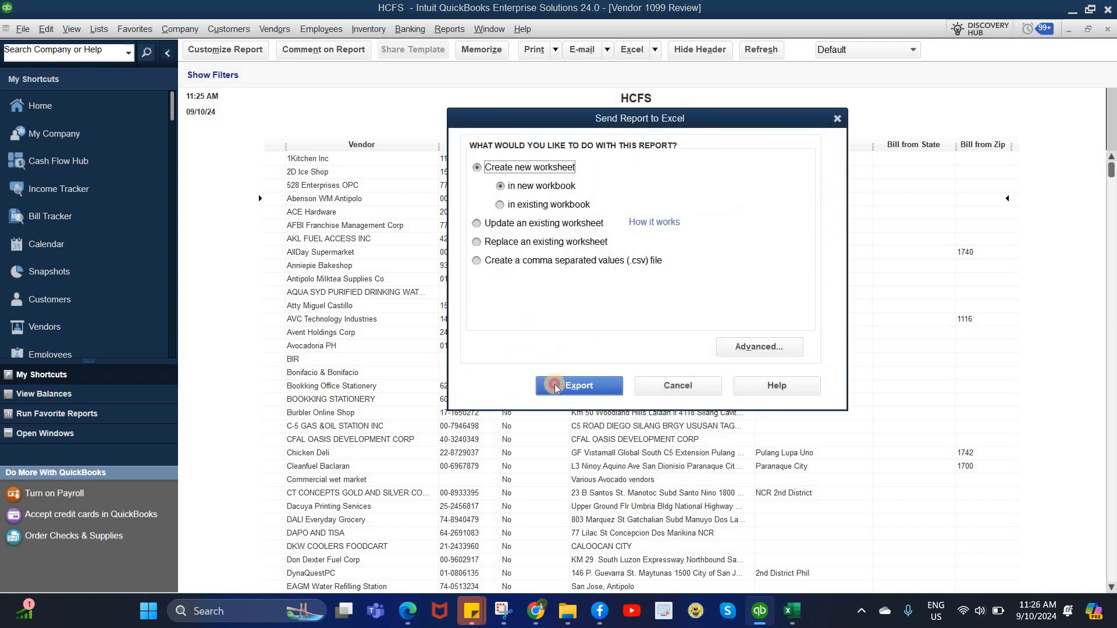
left_click(553, 384)
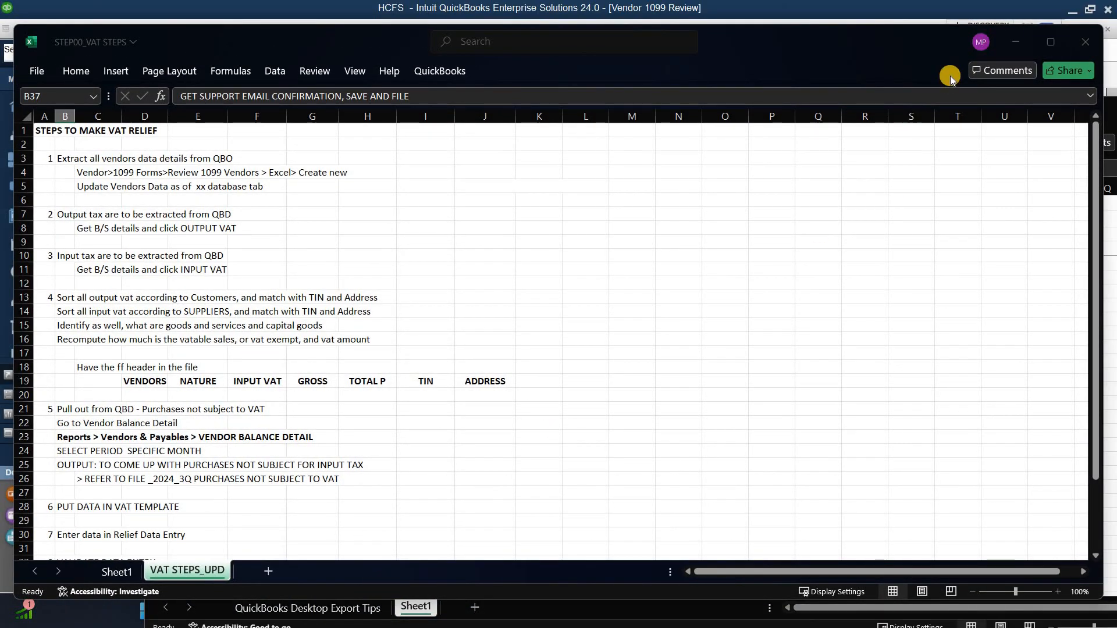
left_click(1016, 42)
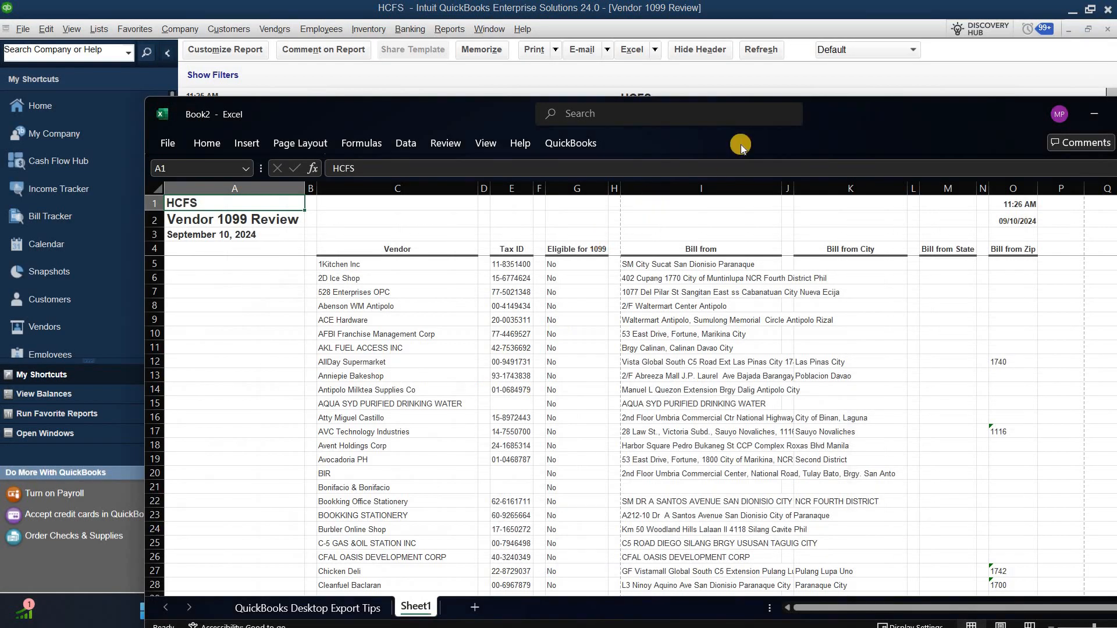
left_click_drag(863, 108, 741, 48)
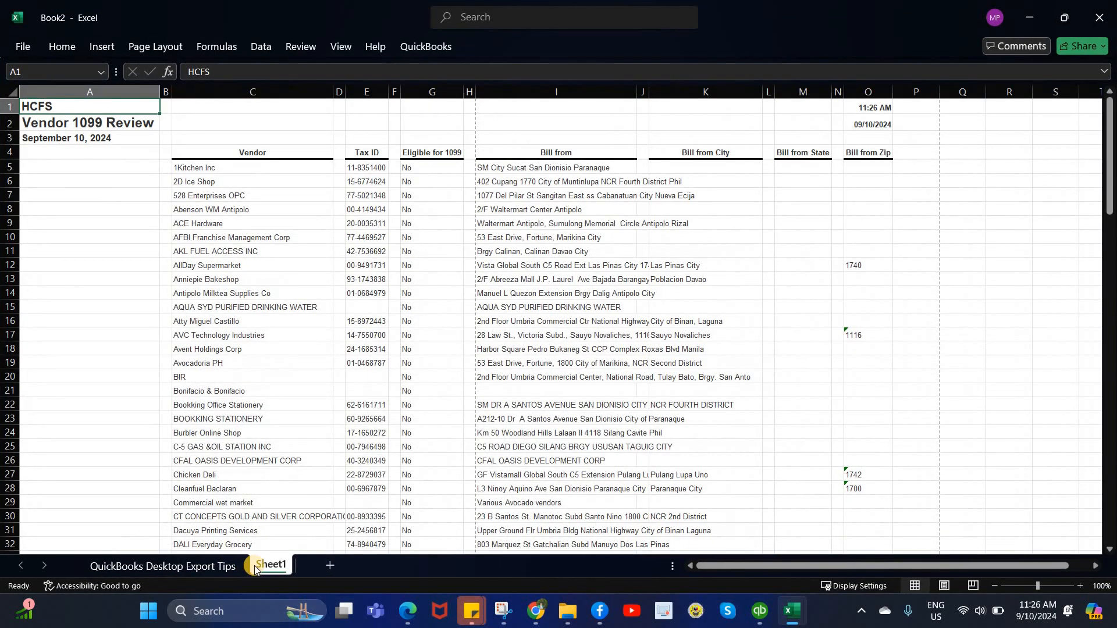
Create a copy of Sheet1 in the same workbook, placed before the QuickBooks Desktop Export Tips sheet.
right_click(265, 567)
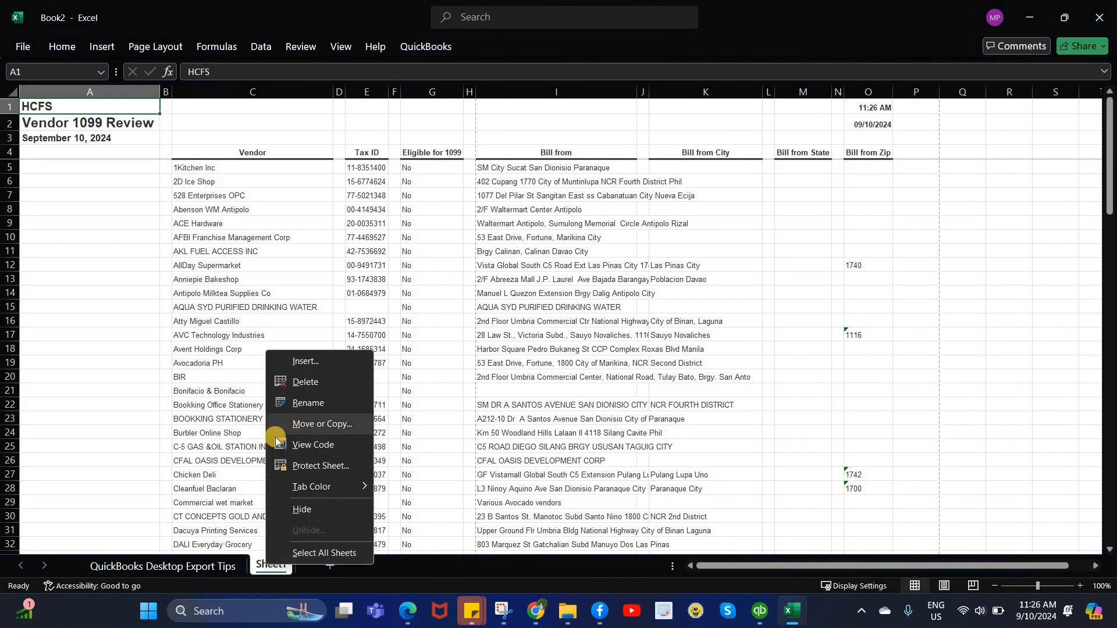
left_click(221, 489)
left_click(222, 501)
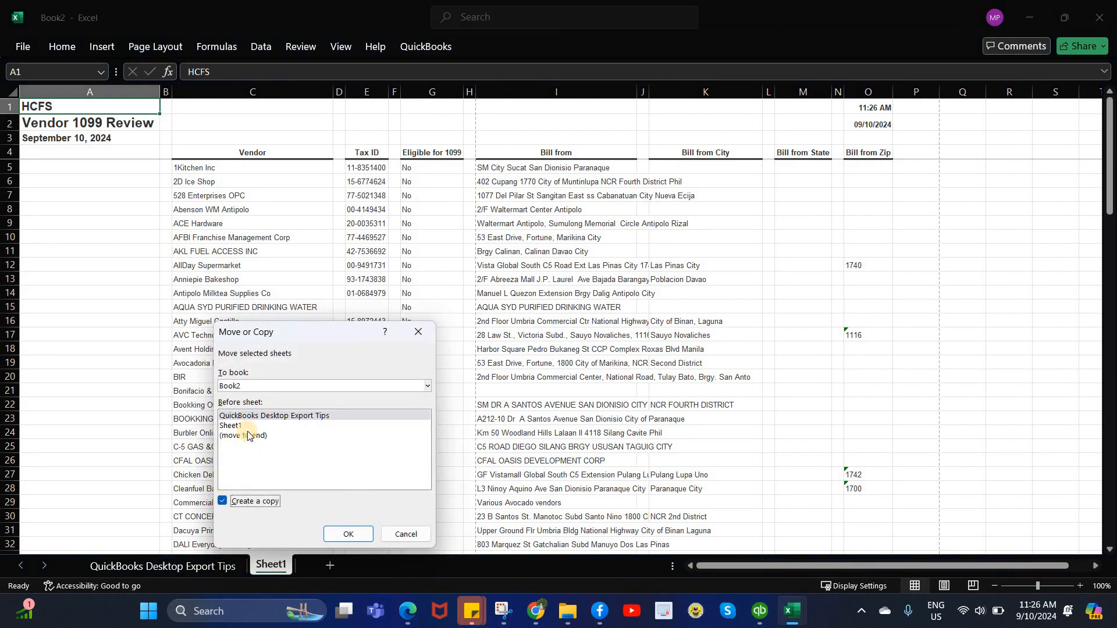
left_click(348, 534)
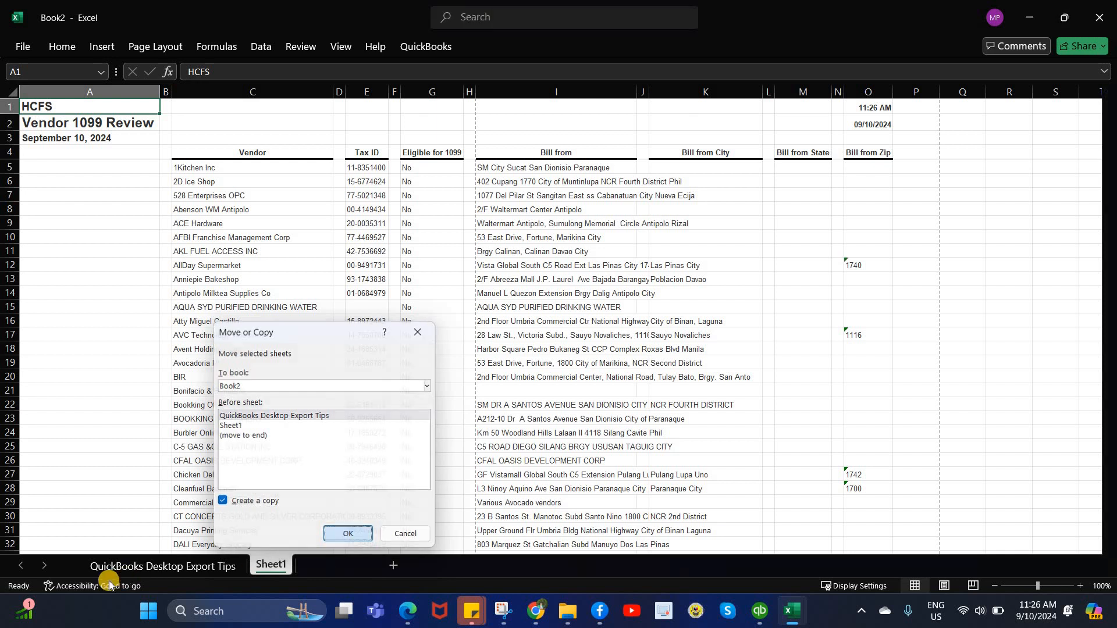
Rename the copied sheet as w.
double_click(101, 566)
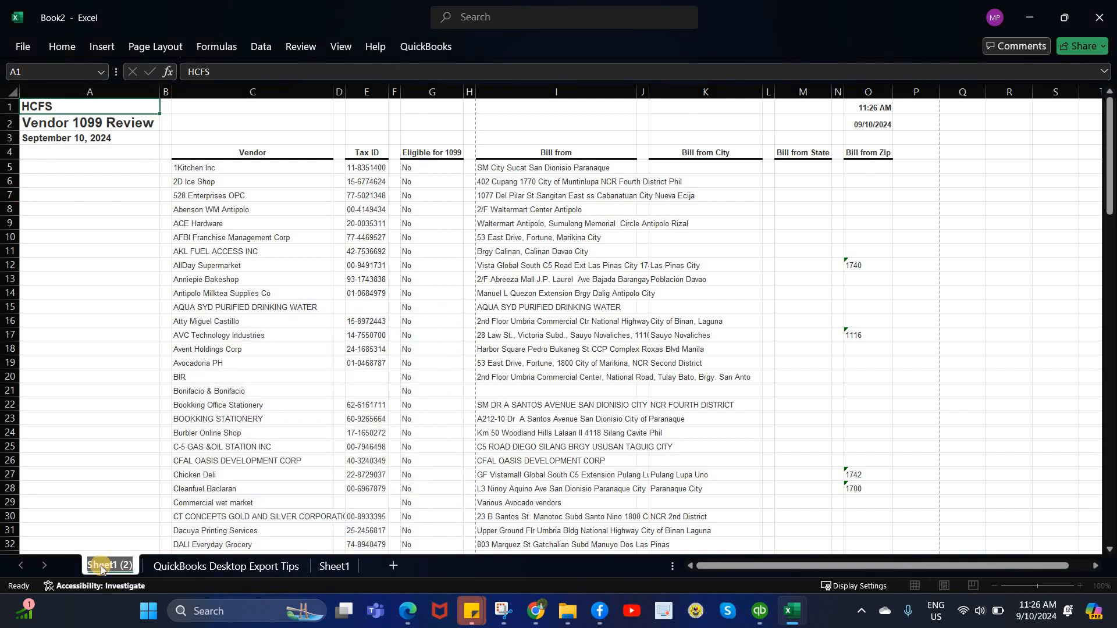
type("w")
left_click(323, 375)
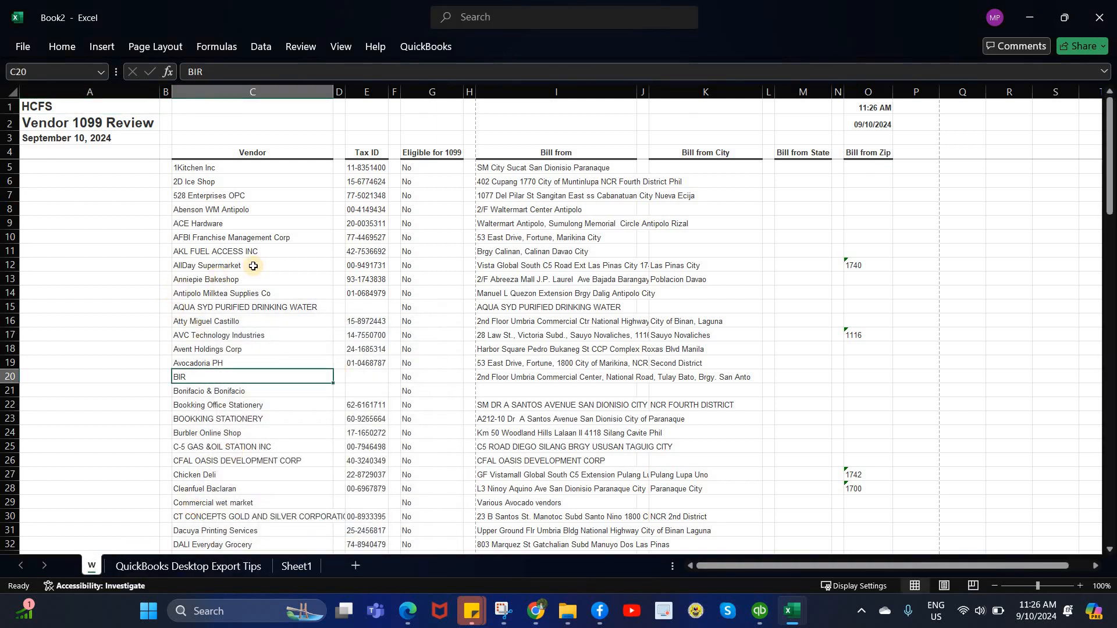
Delete the two empty columns A and B before the Vendor column on sheet w.
left_click_drag(156, 96, 162, 97)
right_click(163, 97)
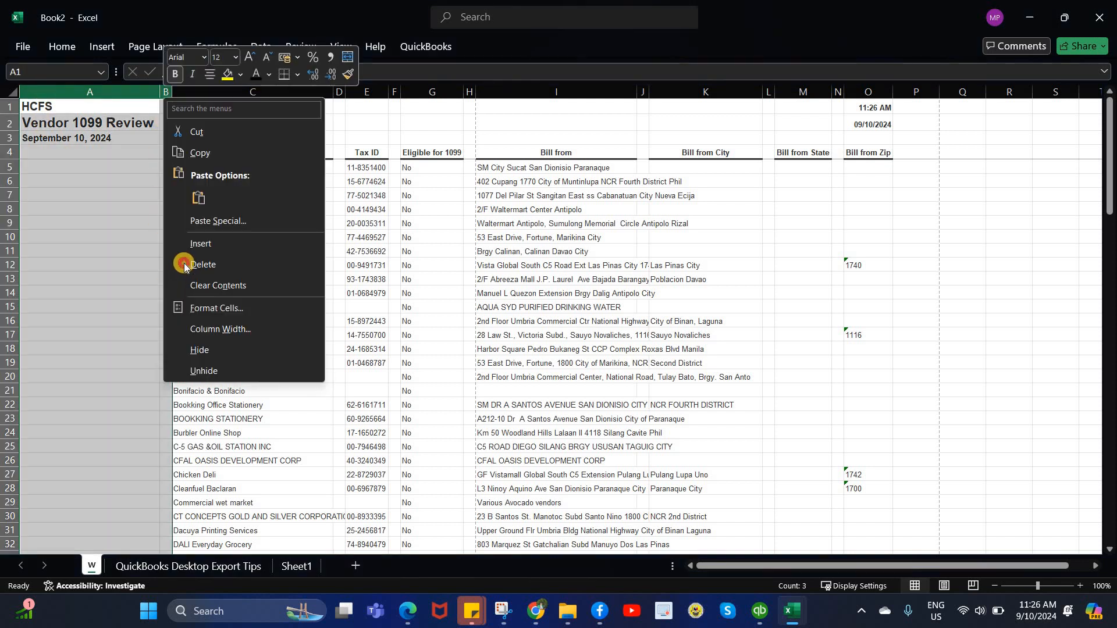
left_click(187, 263)
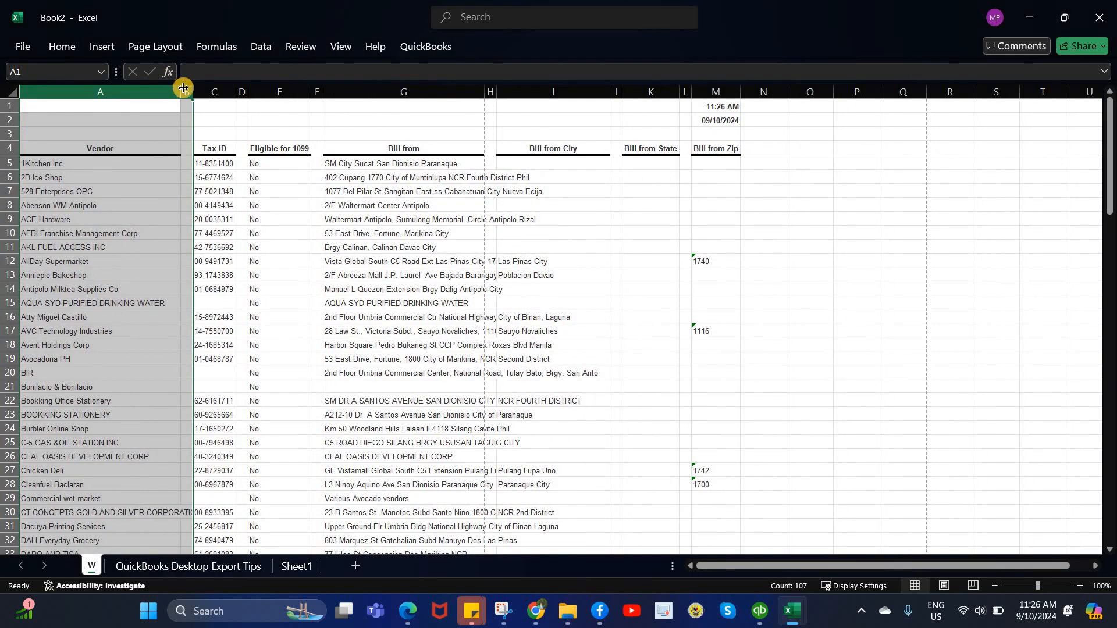
right_click(187, 245)
left_click(225, 259)
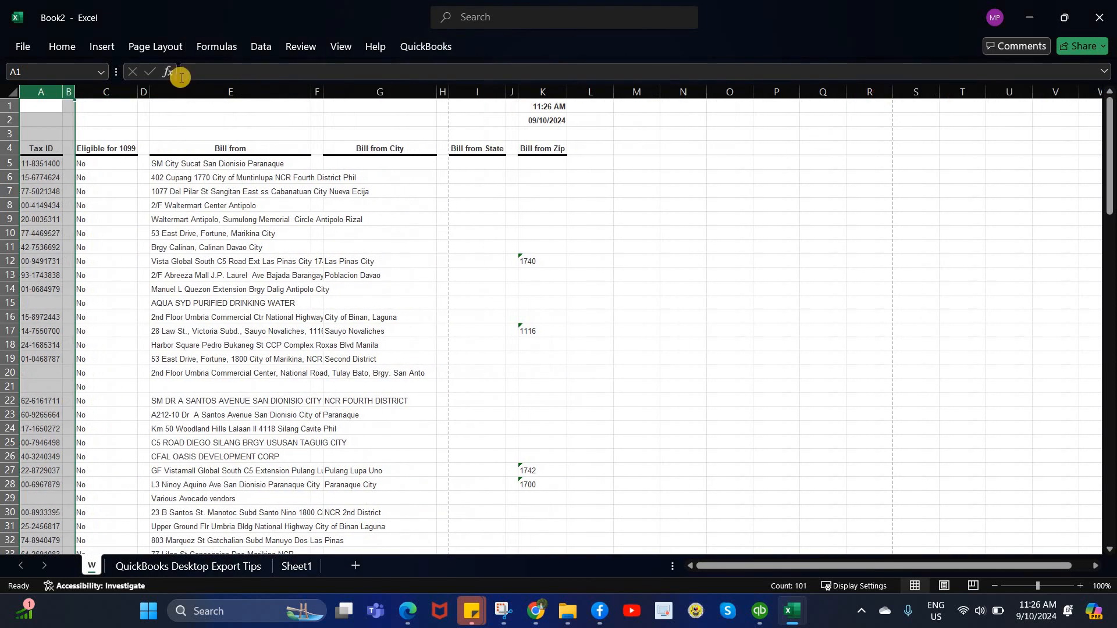
left_click(74, 49)
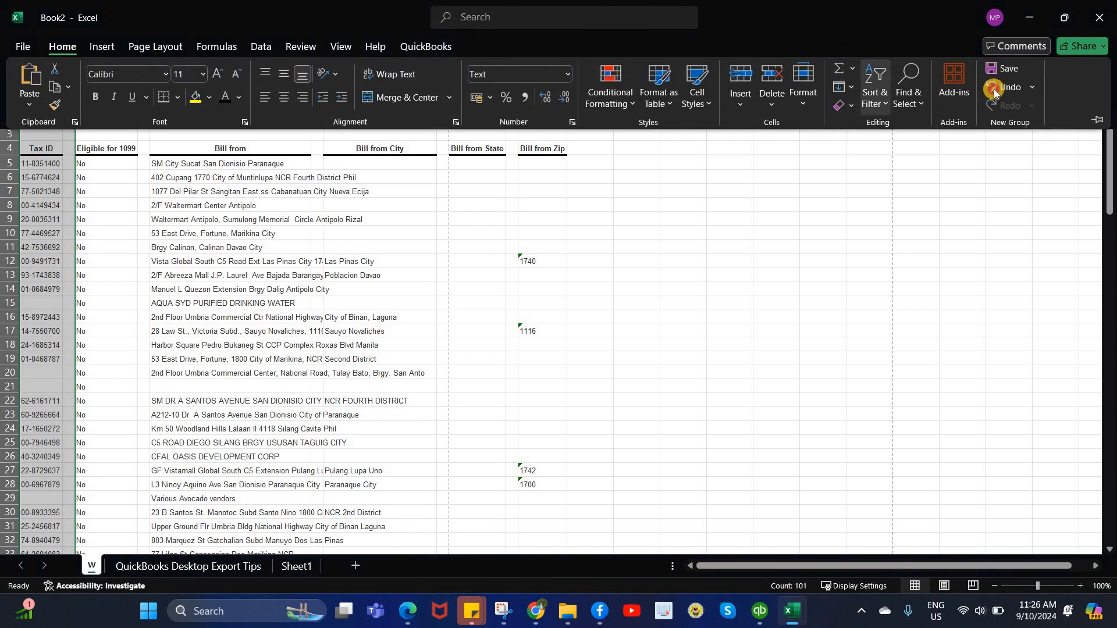
key("ctrl+z")
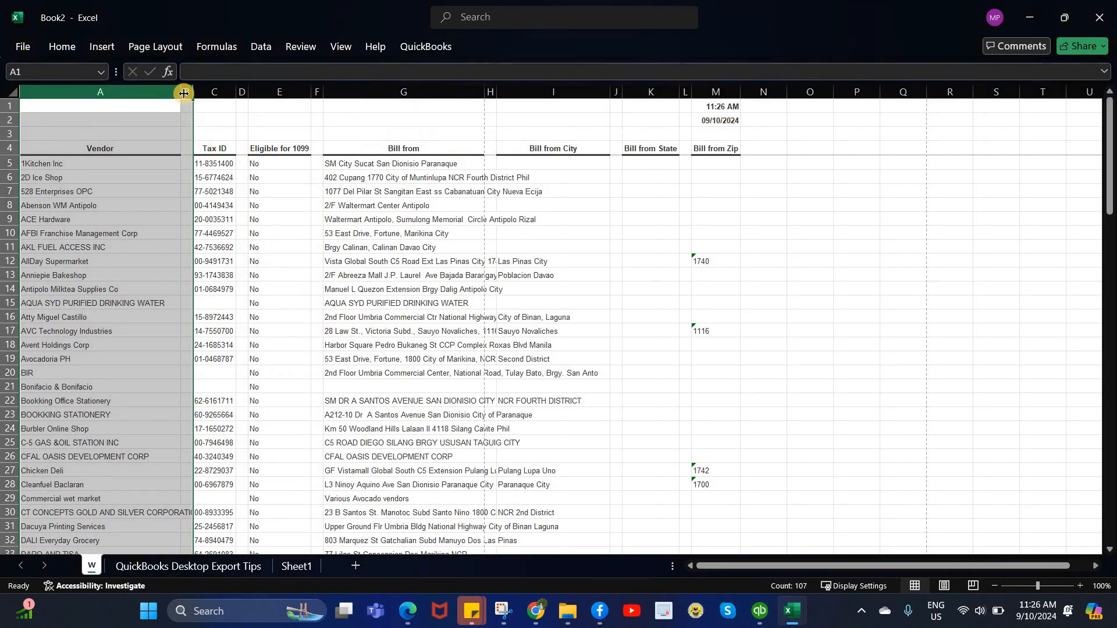
Delete the narrow empty column between the Vendor and Tax ID columns.
left_click(188, 92)
right_click(208, 251)
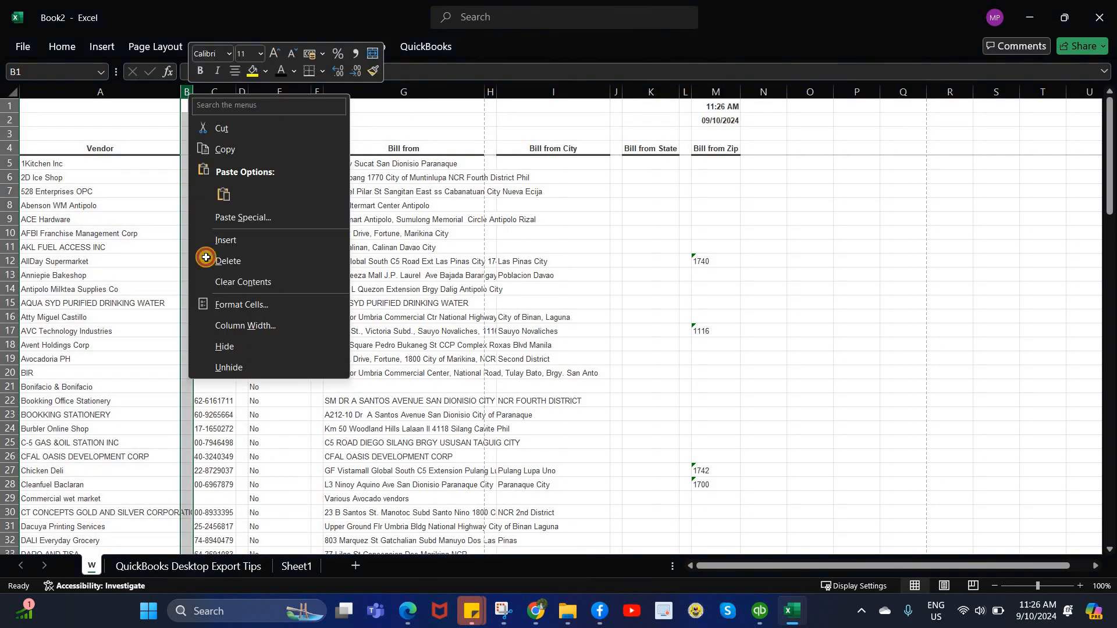
left_click(209, 260)
left_click(191, 199)
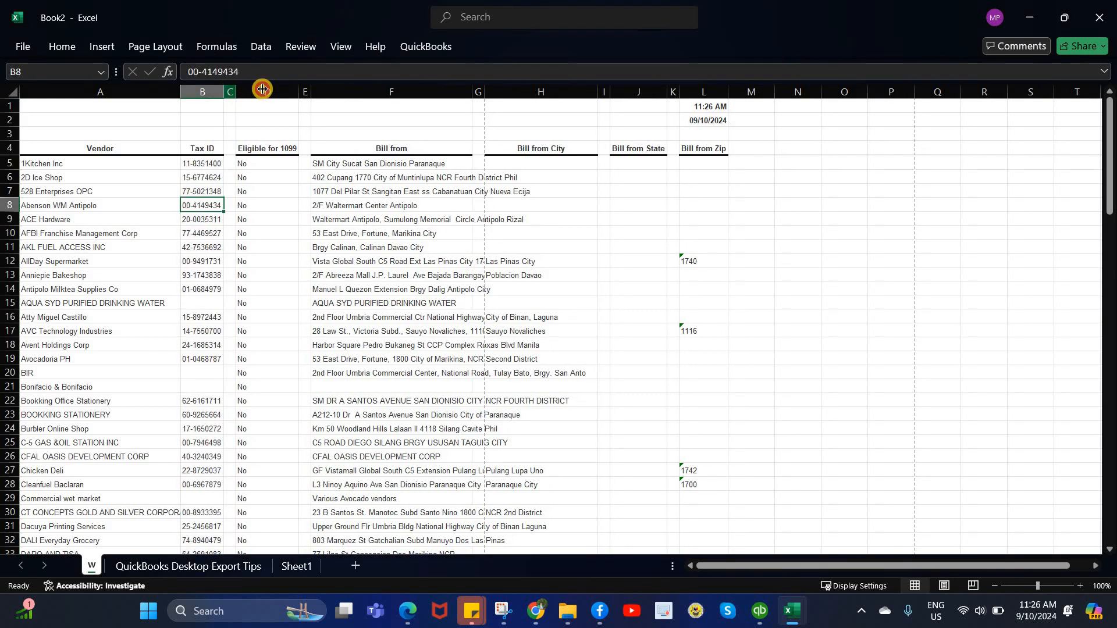
Widen the empty column after Tax ID and fill in the header "Goods/ Services" with "Goods" for the first vendor.
left_click_drag(299, 91, 253, 146)
left_click(254, 150)
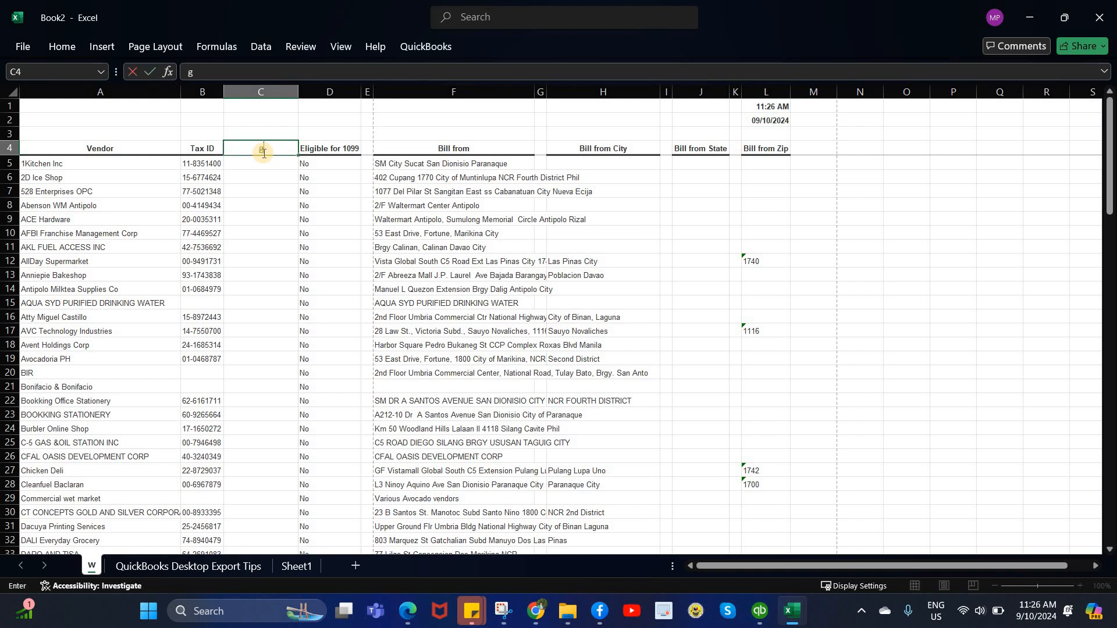
type("Goods")
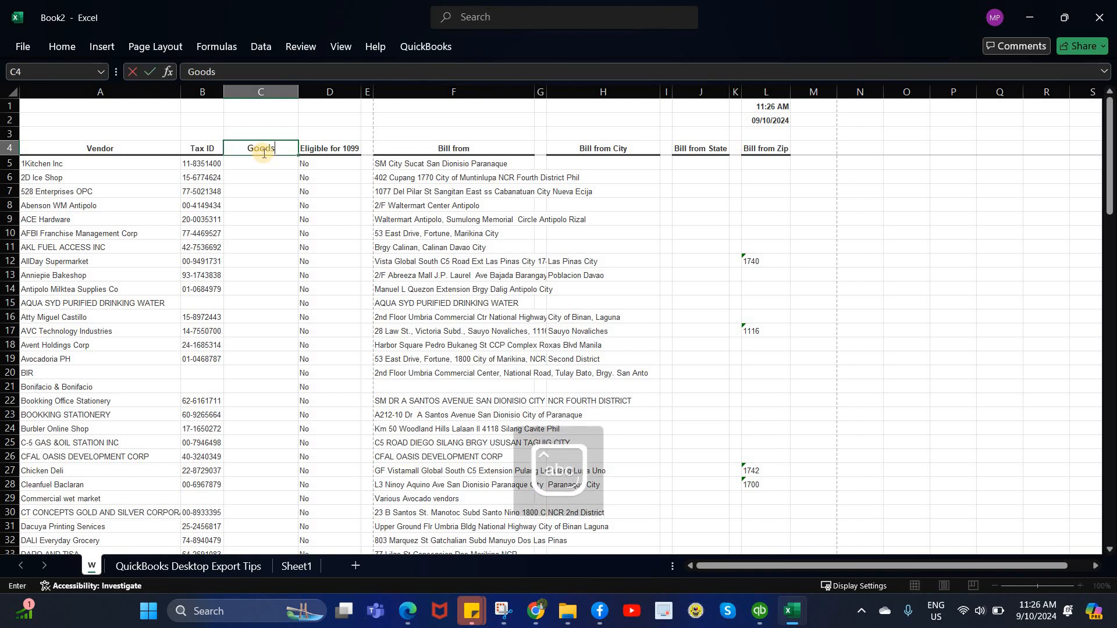
type("/ Services")
key("Return")
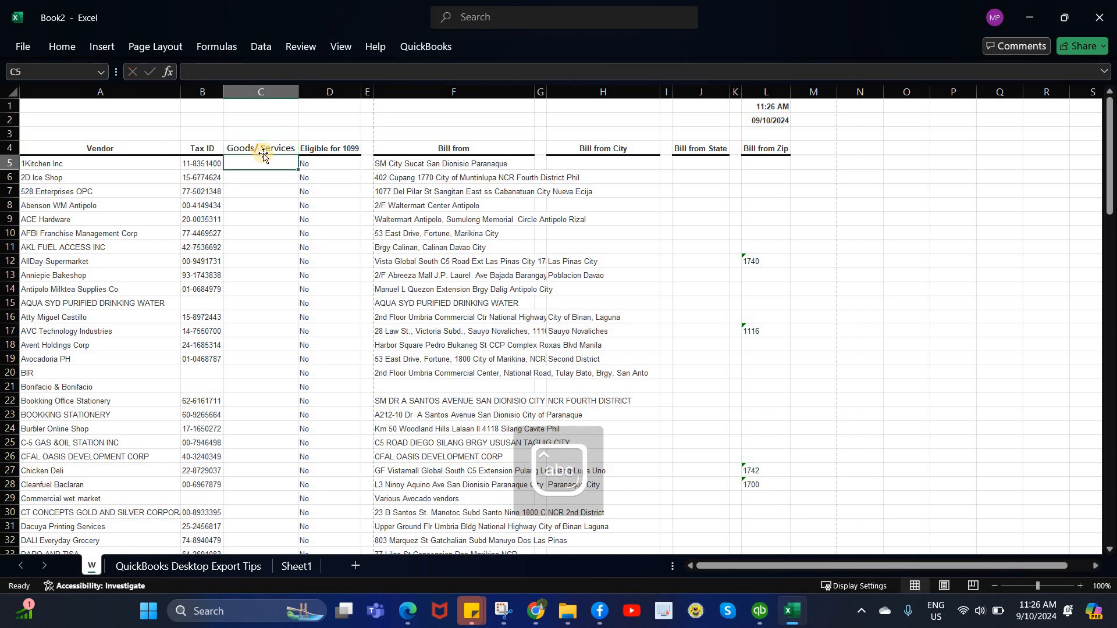
type("Goods")
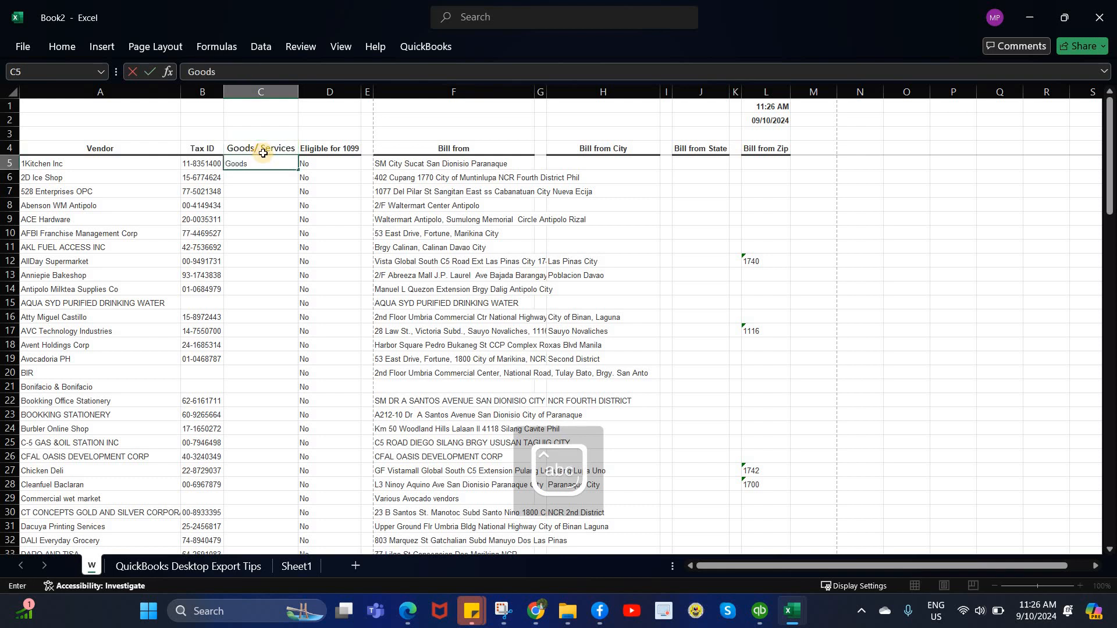
key("Return")
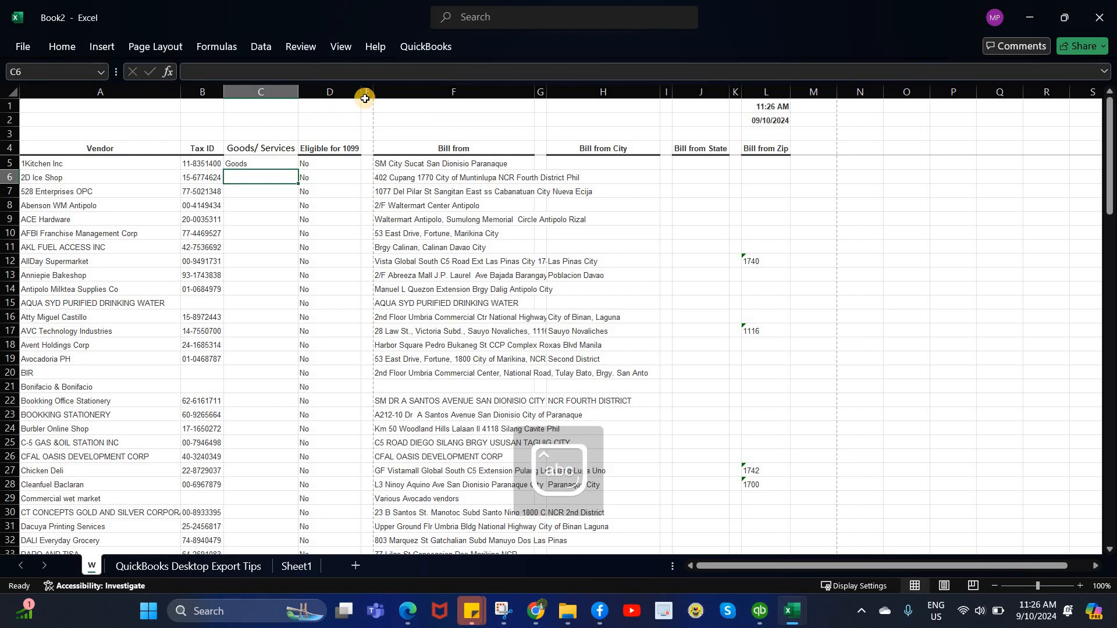
Delete the Eligible for 1099 column together with the empty column beside it.
left_click(340, 93)
right_click(356, 300)
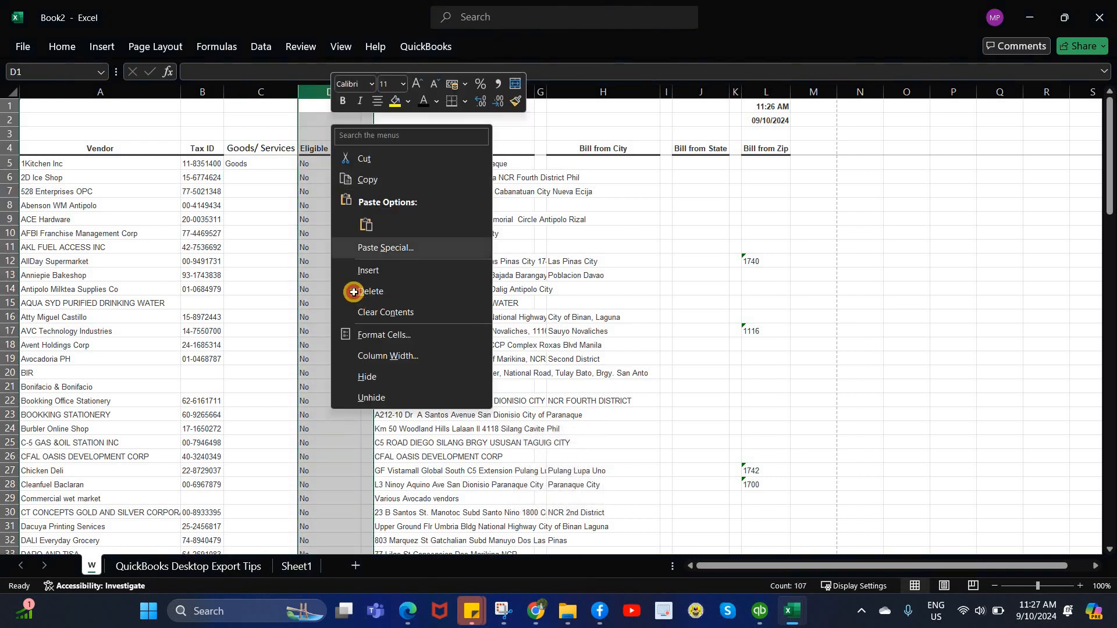
left_click(354, 292)
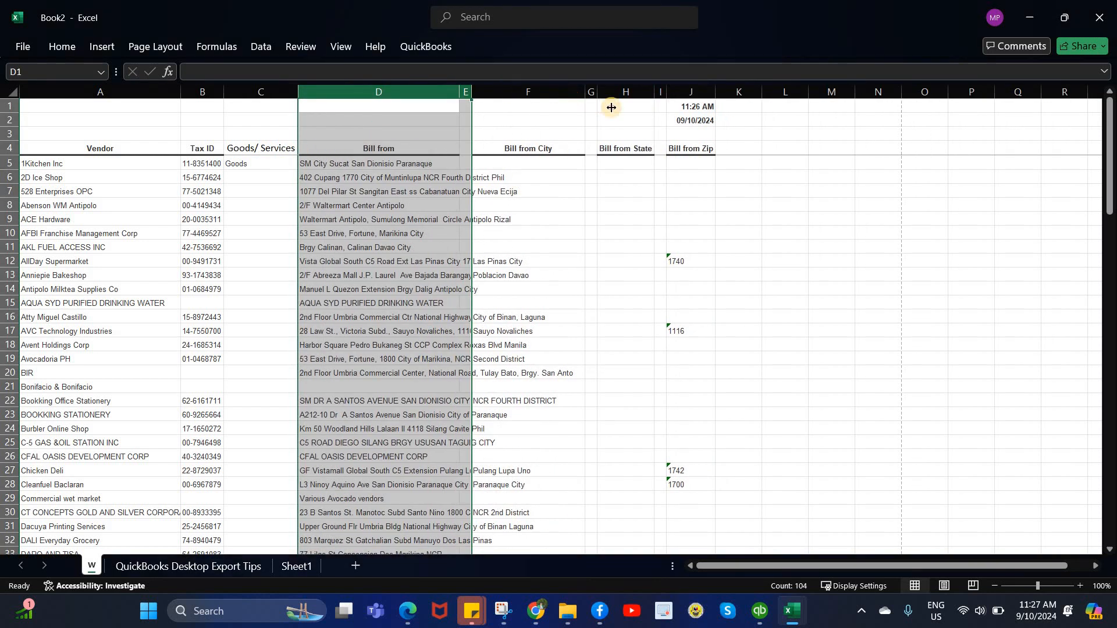
Widen the Bill from column to show the full addresses and delete the empty column between it and Bill from City.
left_click_drag(460, 93, 611, 107)
left_click(716, 93)
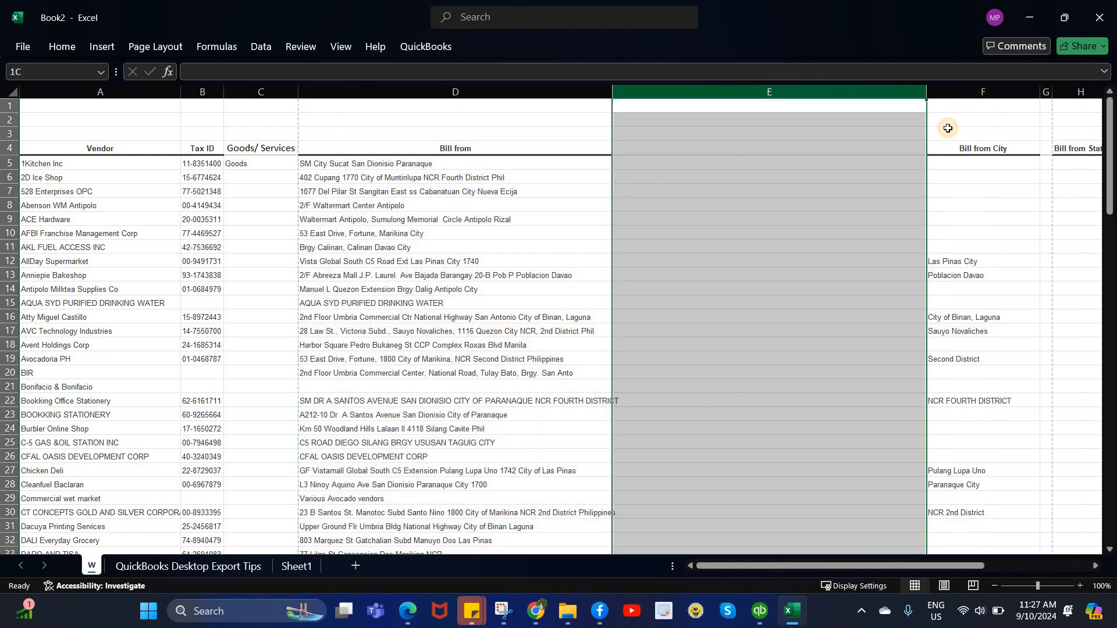
left_click_drag(948, 128, 945, 127)
left_click(758, 93)
right_click(758, 93)
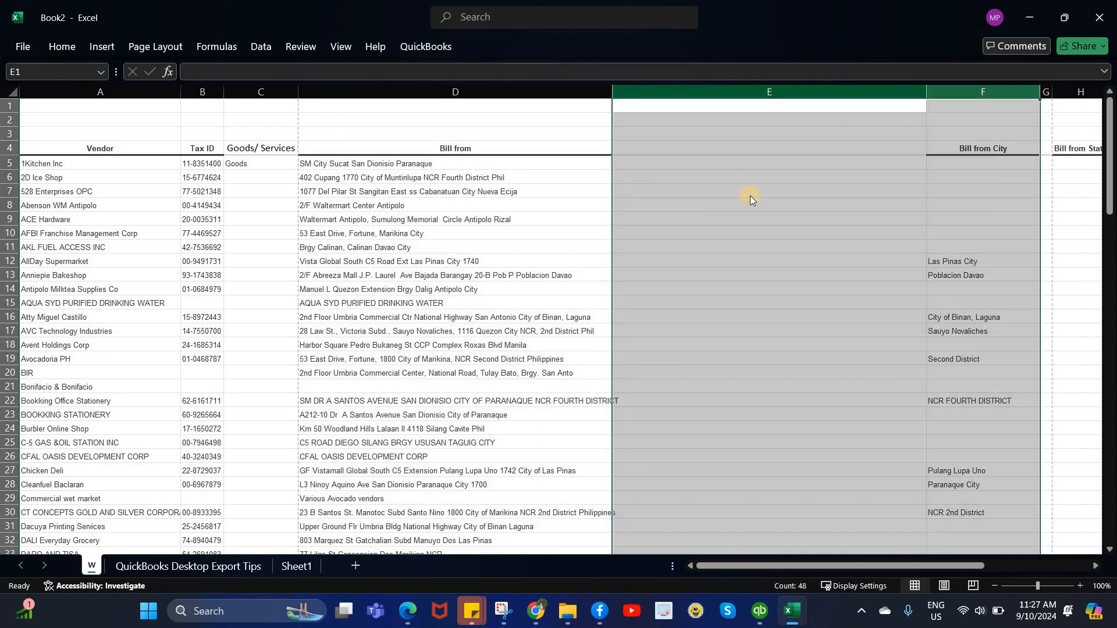
left_click(774, 268)
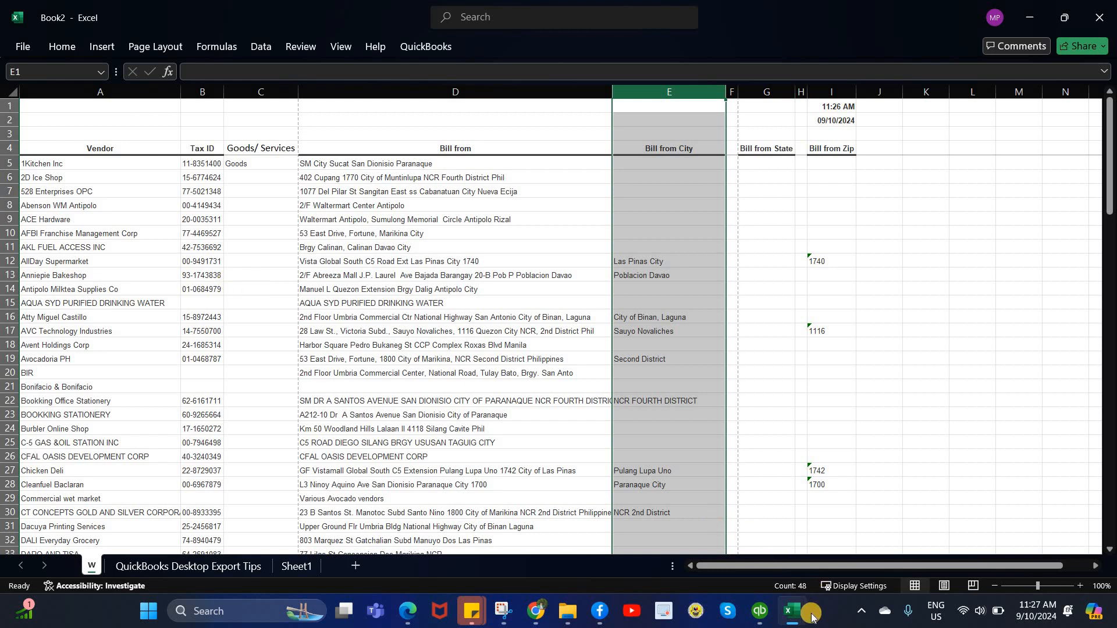
Consult the VAT relief steps in the STEP00_VAT STEPS workbook and return to the LIVING FILE_VENDORS DATA AS OF 0903 workbook.
mouse_move(790, 616)
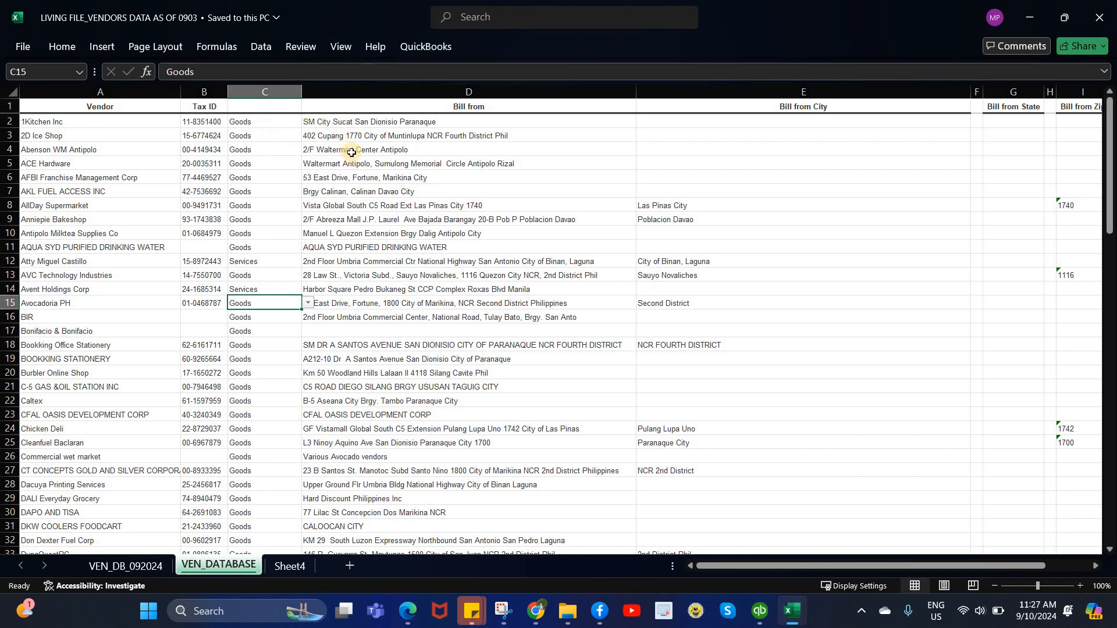
left_click(794, 615)
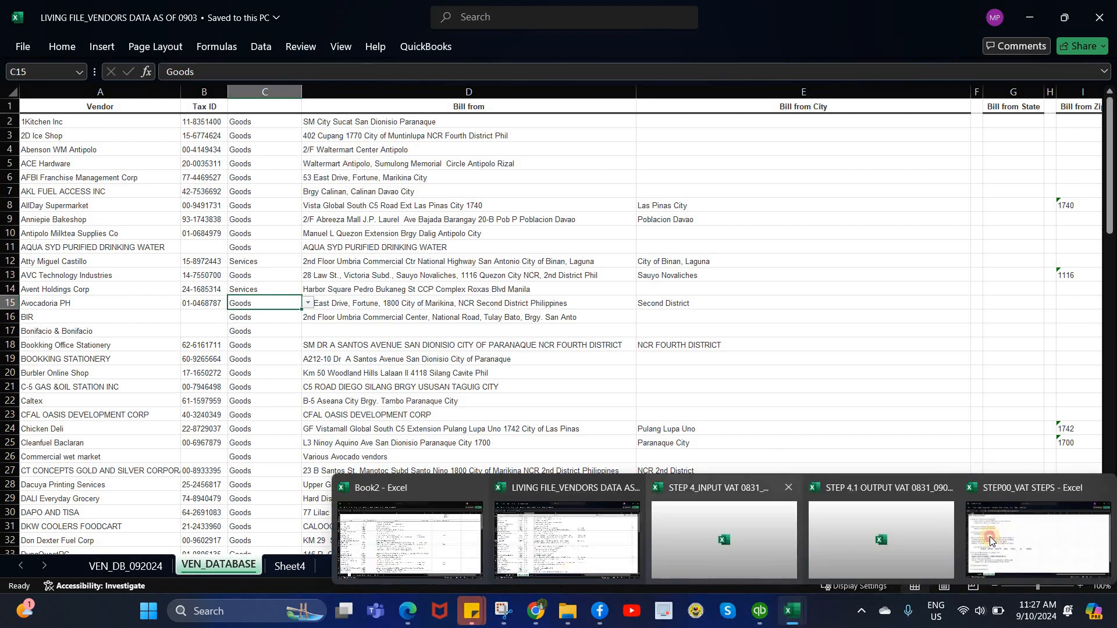
left_click(1039, 538)
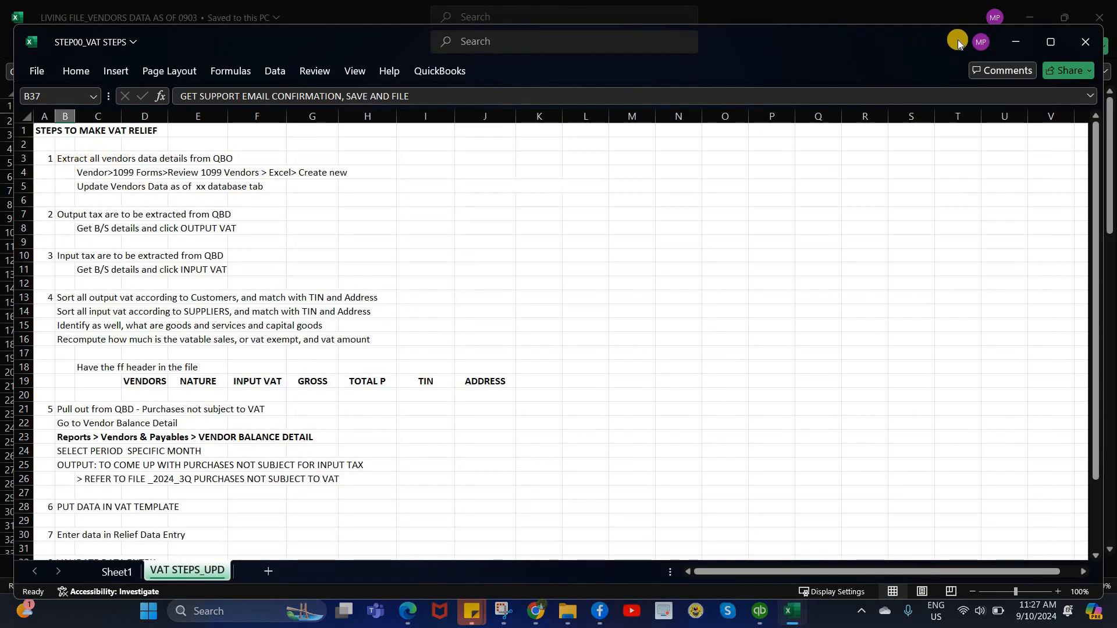
left_click(1020, 39)
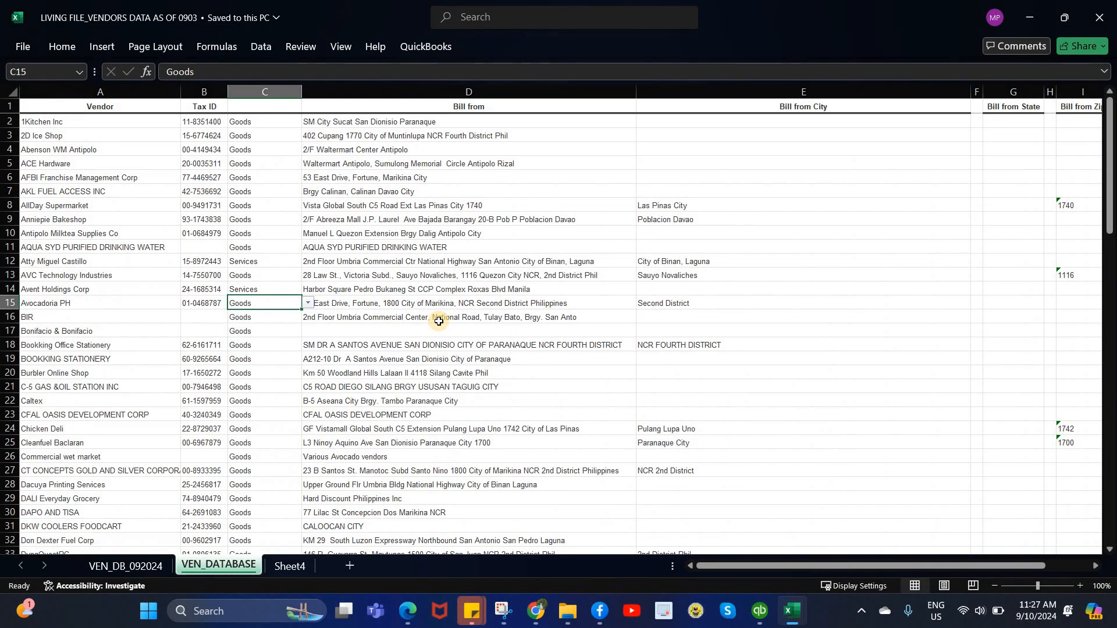